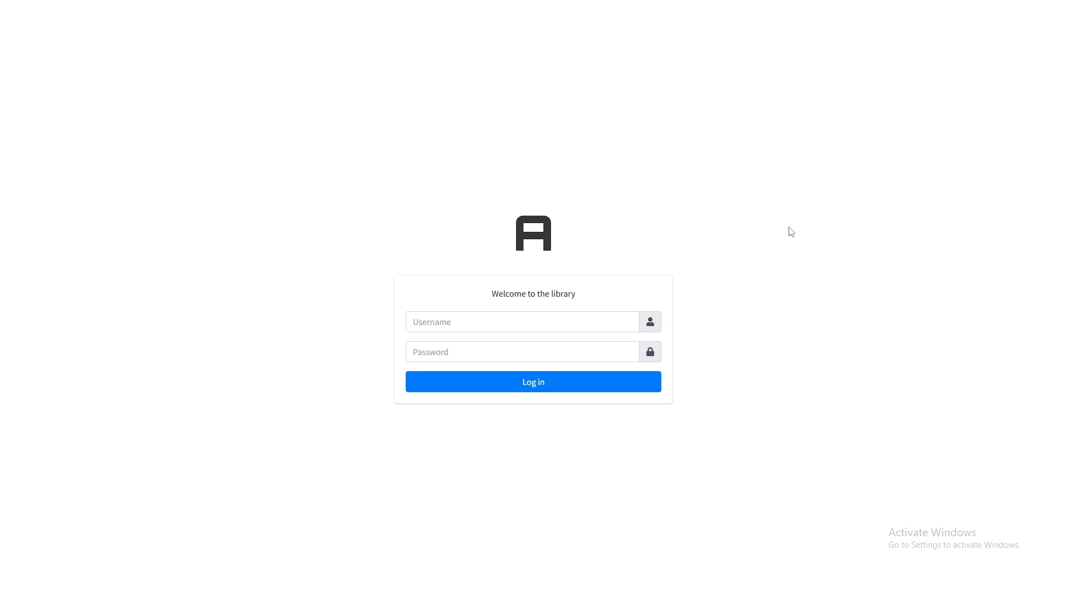
- Log in to Library Admin with the admin username and password
click(485, 318)
text(wail)
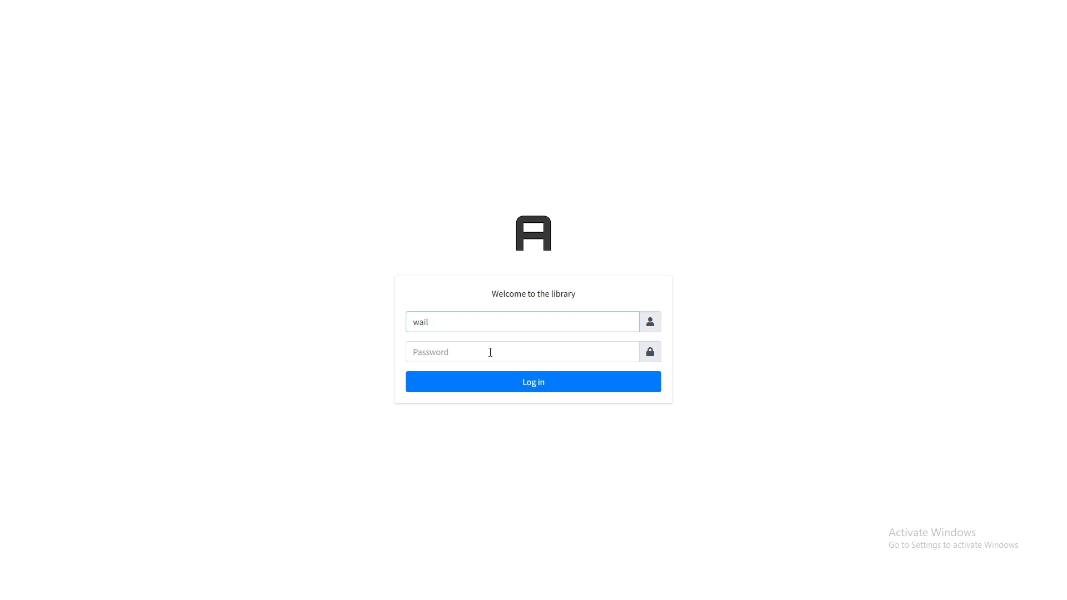
click(490, 352)
text(••)
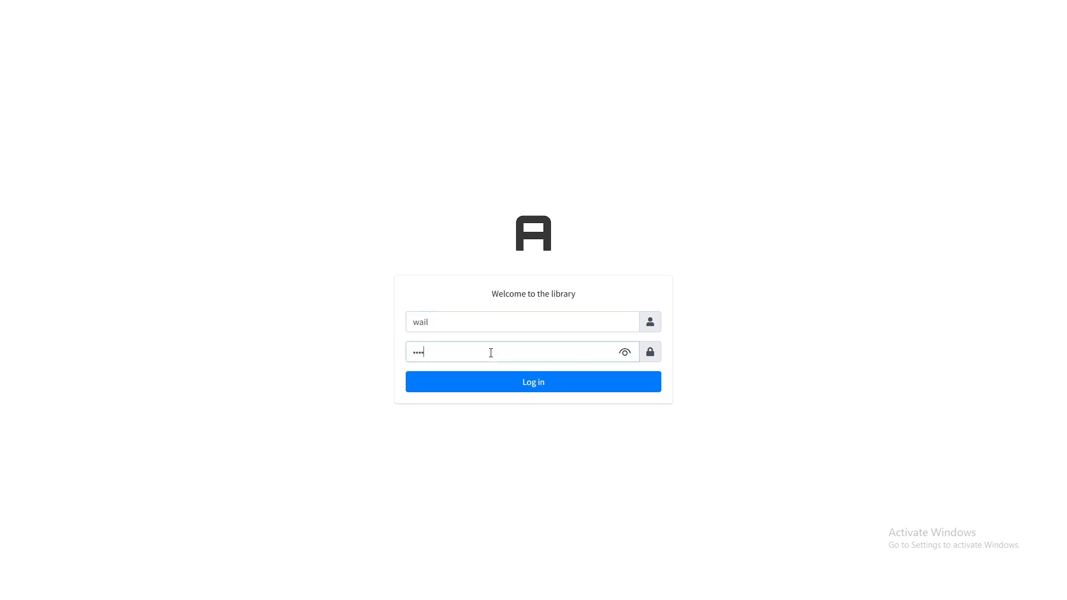
click(512, 385)
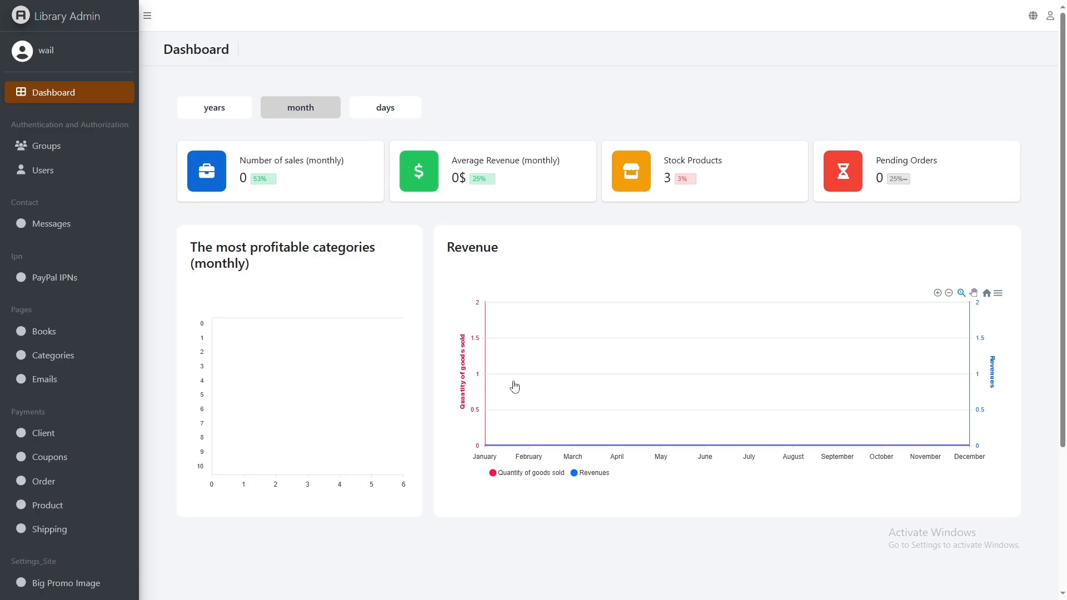
- Open the signed-in admin's user record and tick Superuser status under Permissions
click(53, 51)
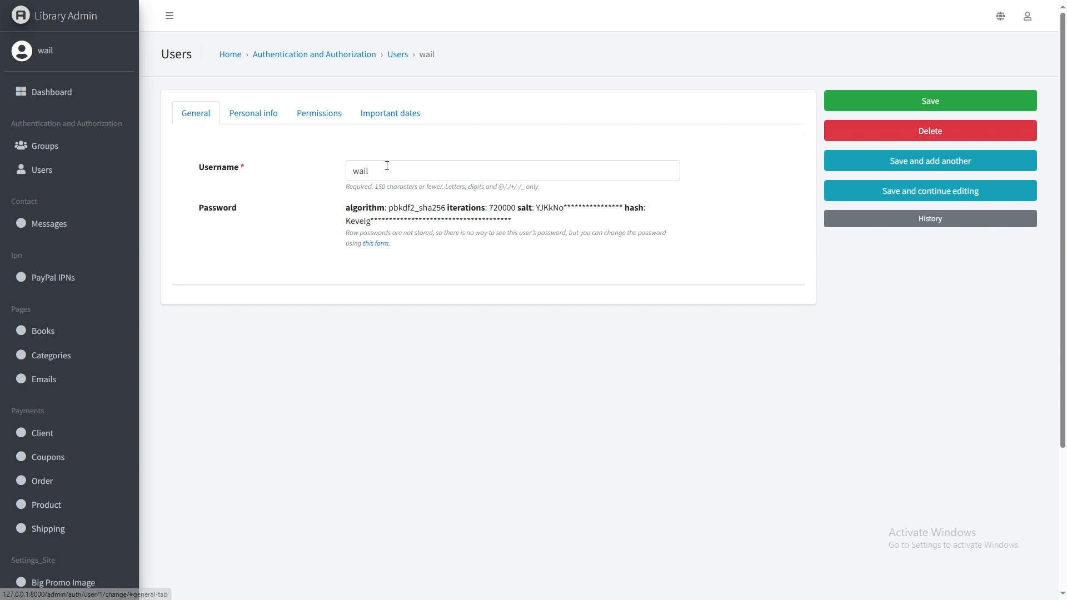
click(277, 117)
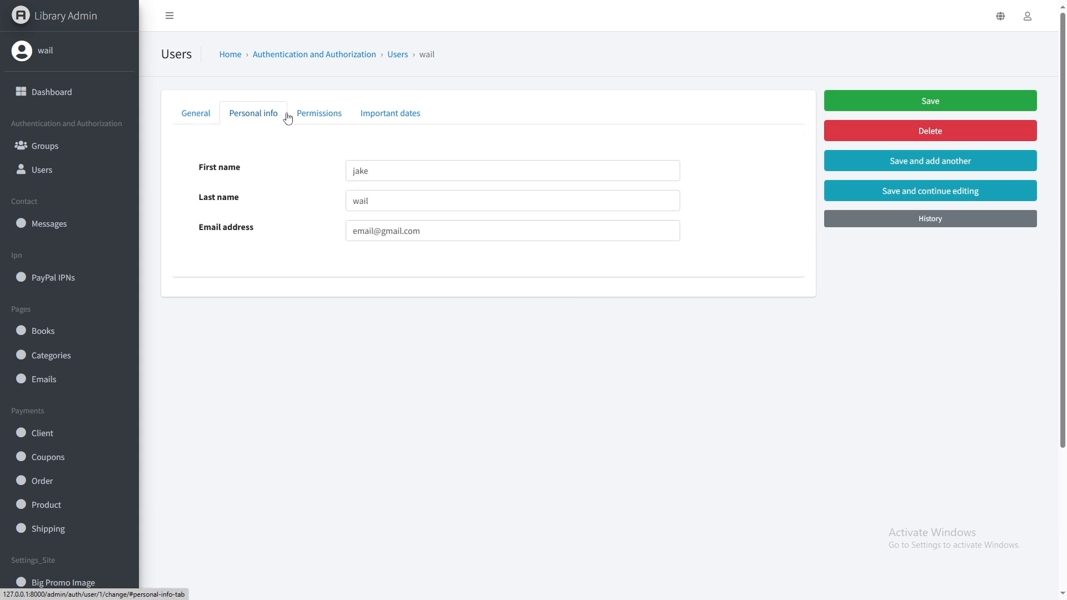
click(315, 115)
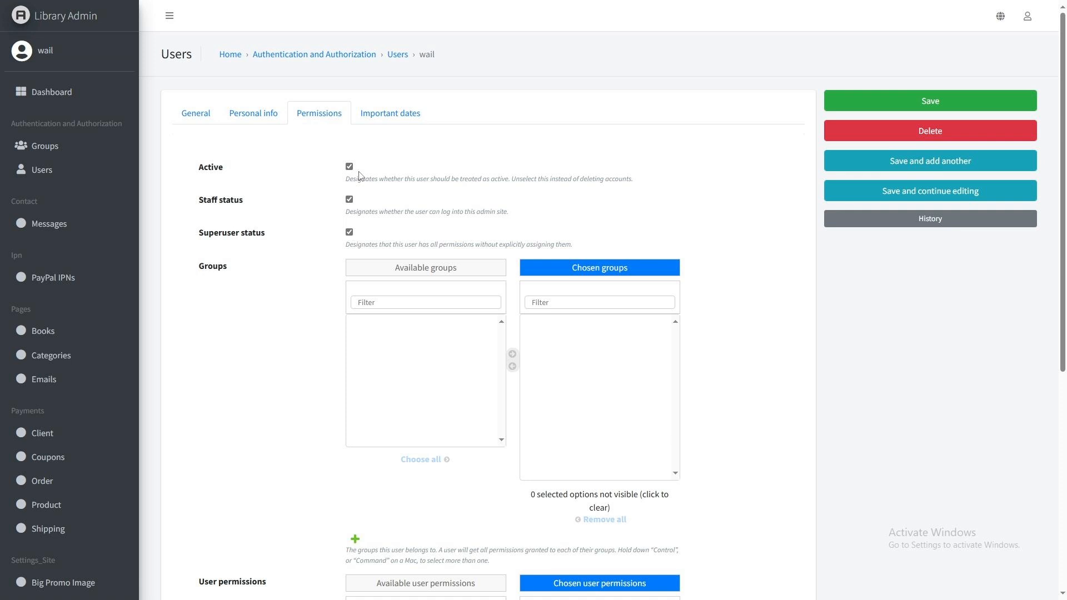
click(349, 233)
scroll(351, 232, down, 4)
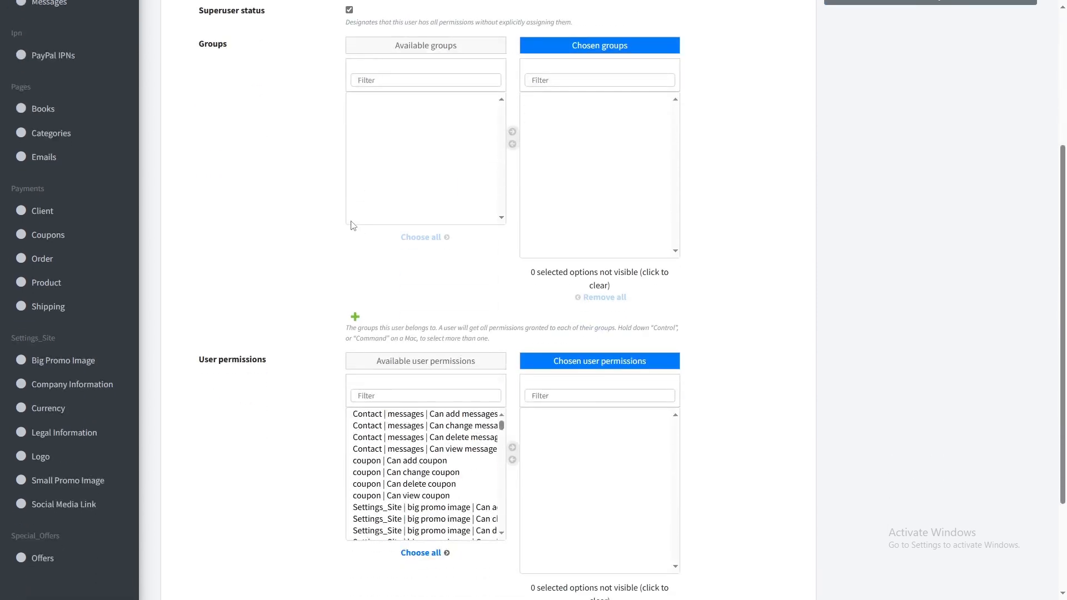
scroll(354, 229, down, 3)
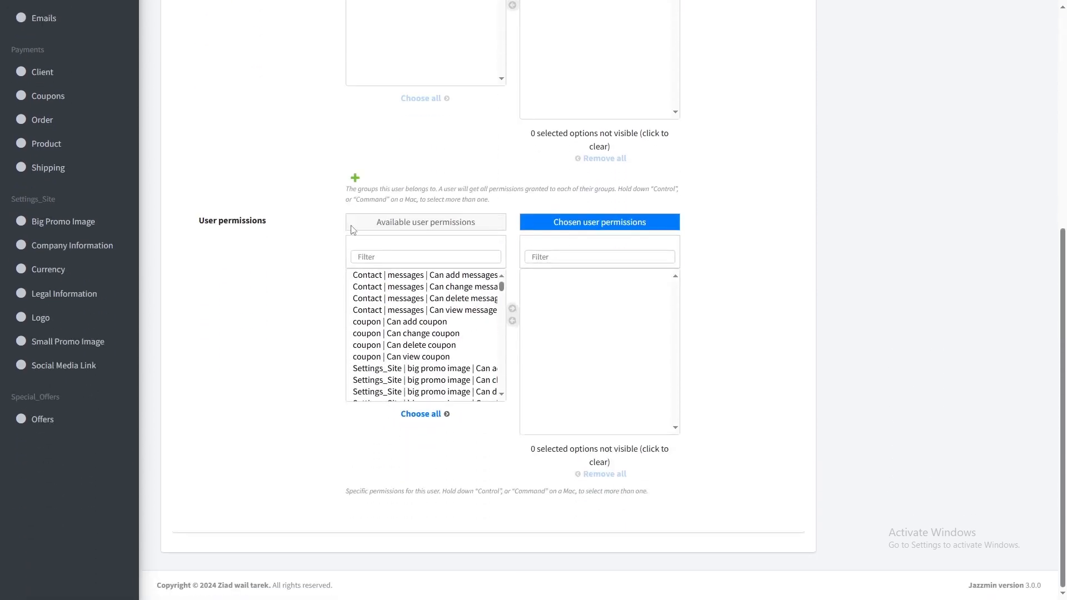
scroll(335, 221, up, 6)
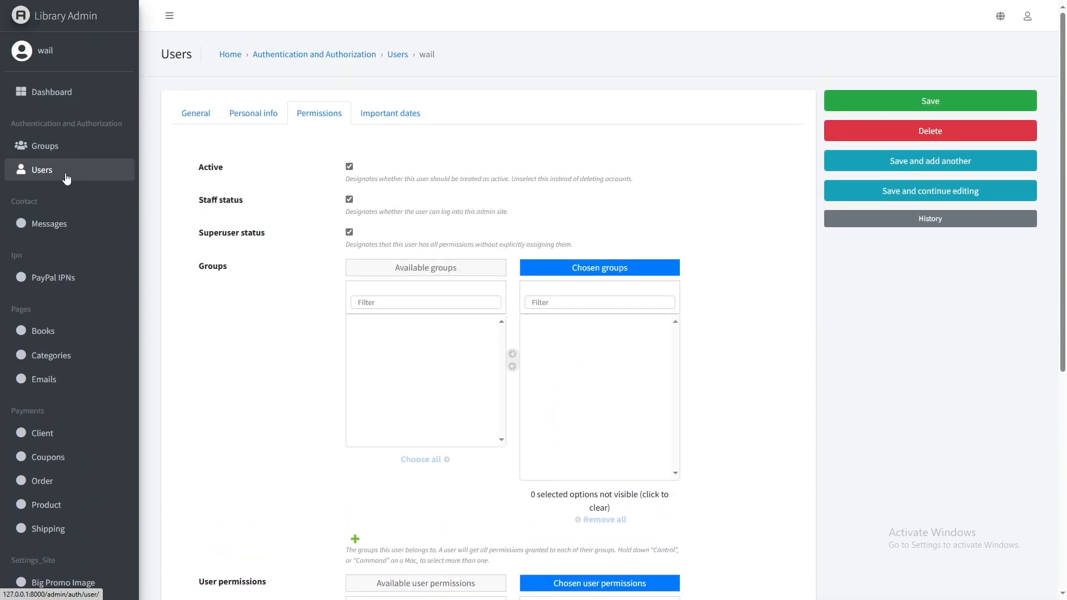
- Add a new user with a username and the browser-suggested strong password, and save
click(66, 174)
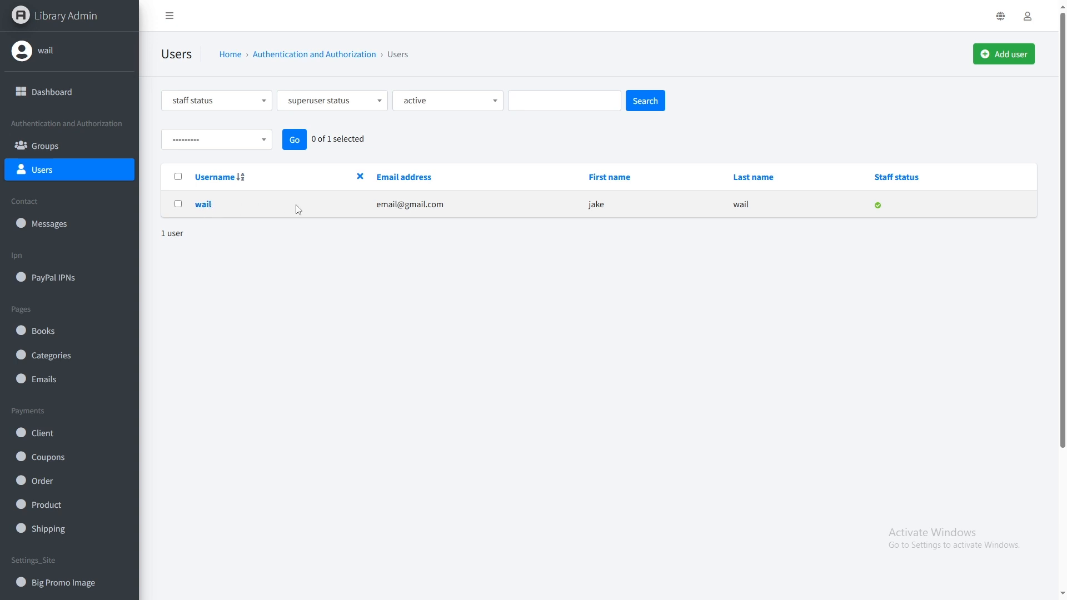
click(1033, 56)
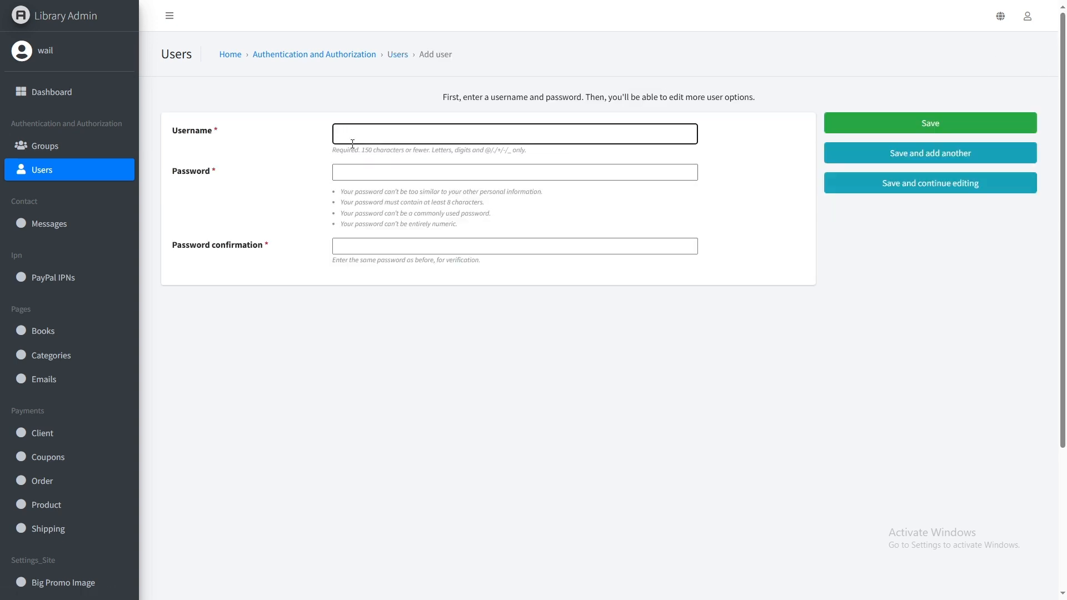
click(369, 172)
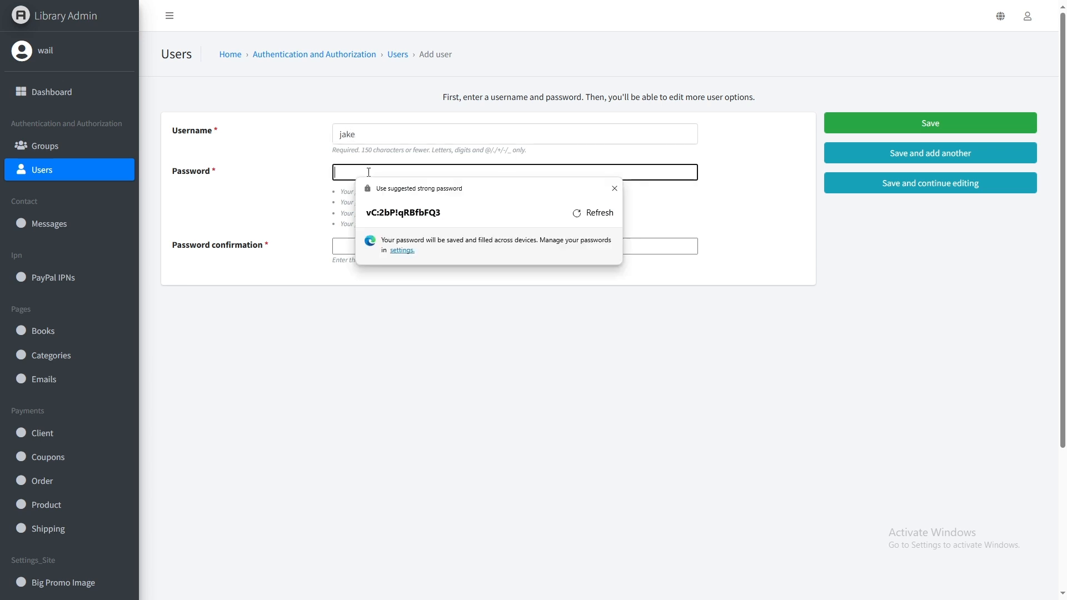
click(391, 204)
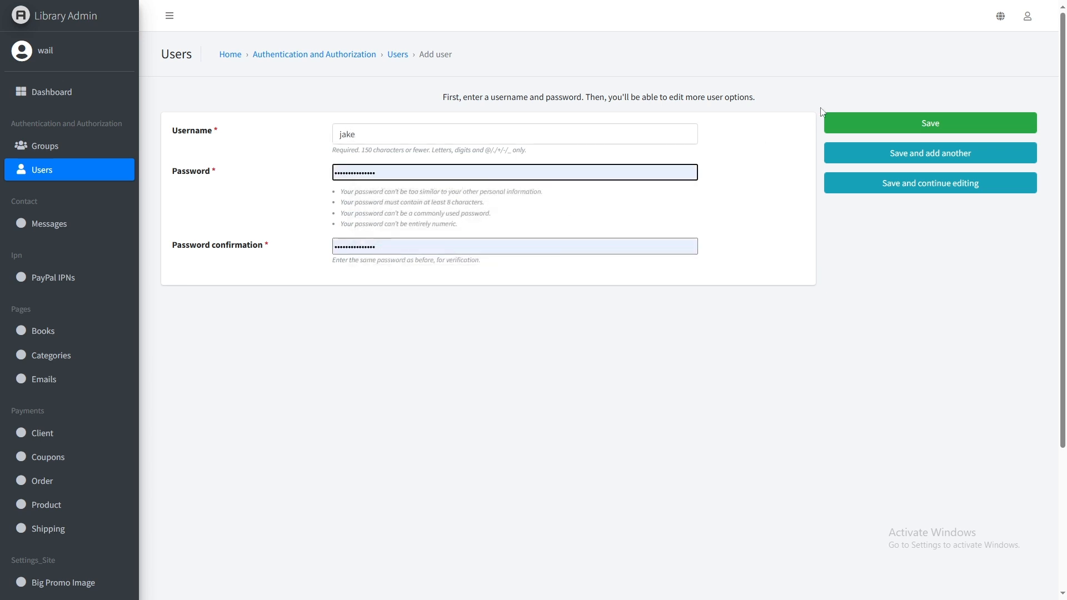
click(852, 129)
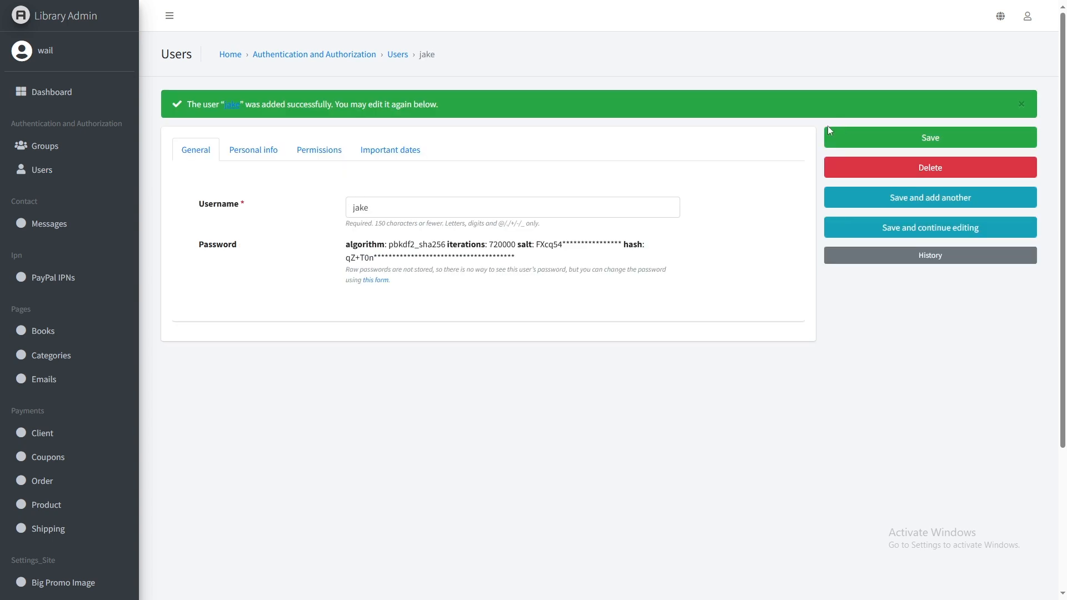
- Move the four Pages | books permissions into the new user's chosen permissions
click(272, 156)
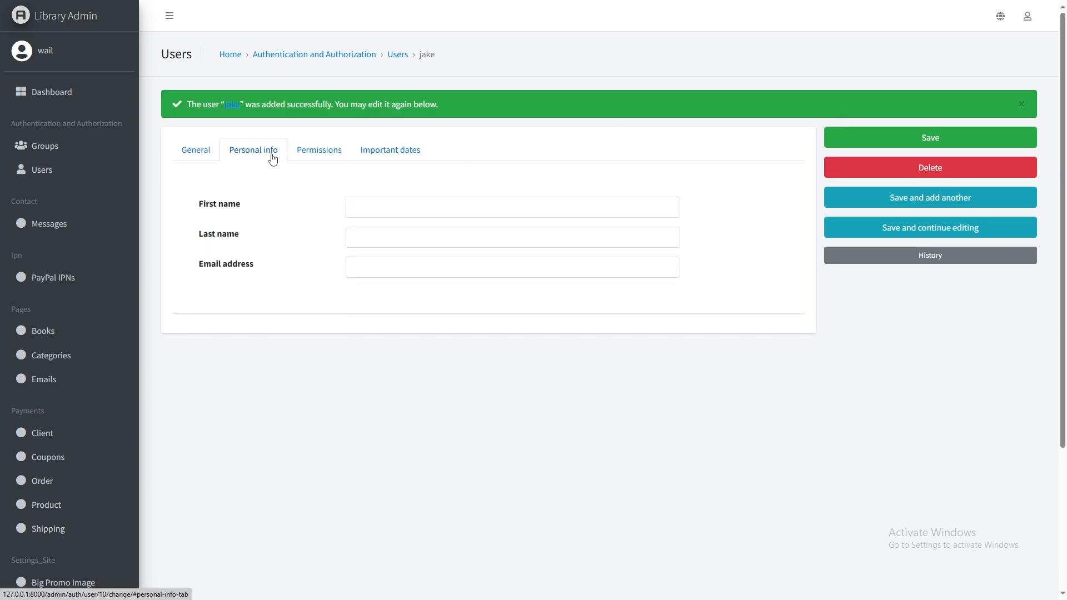
click(334, 156)
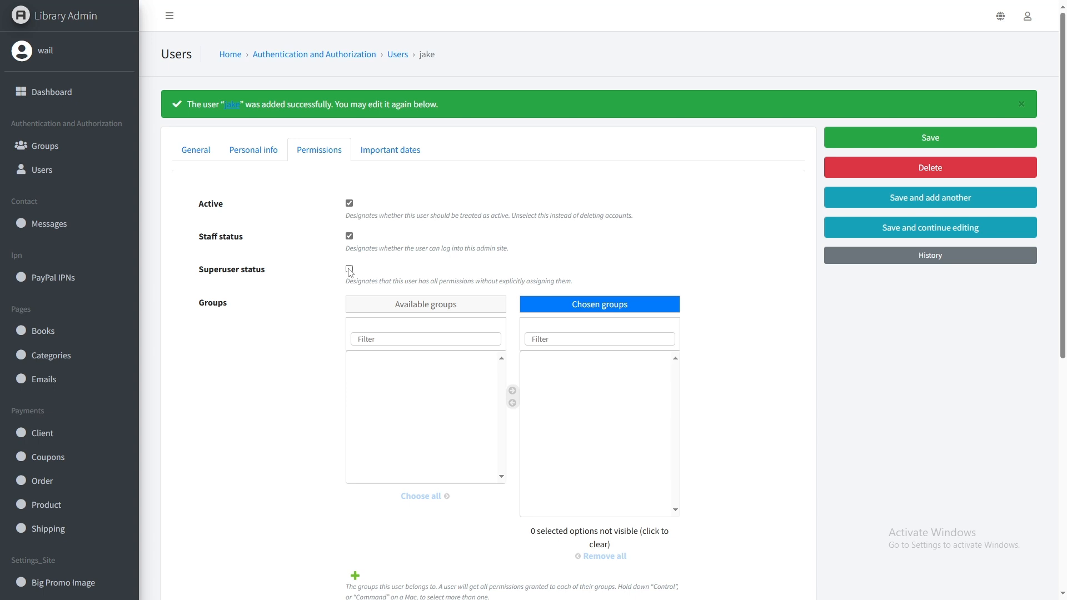
scroll(350, 272, down, 7)
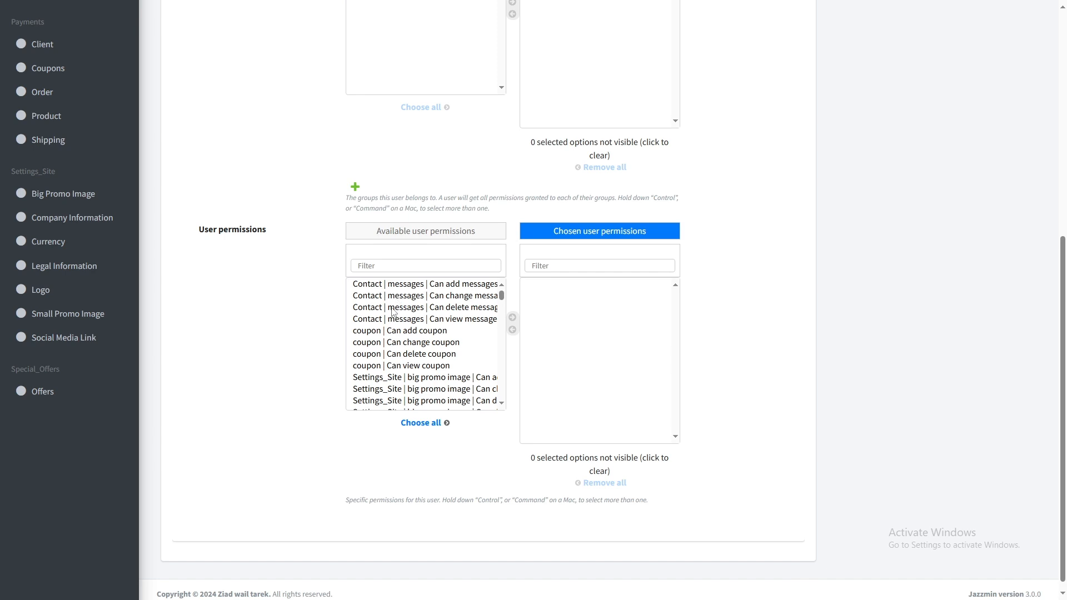
scroll(392, 315, down, 3)
scroll(393, 314, down, 15)
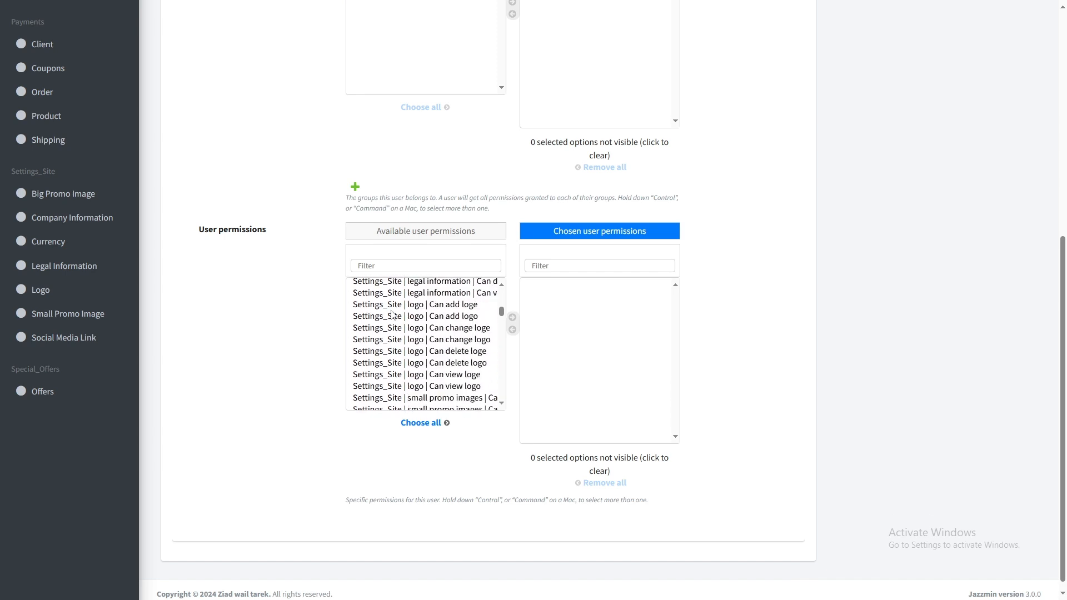
drag(407, 320, 472, 358)
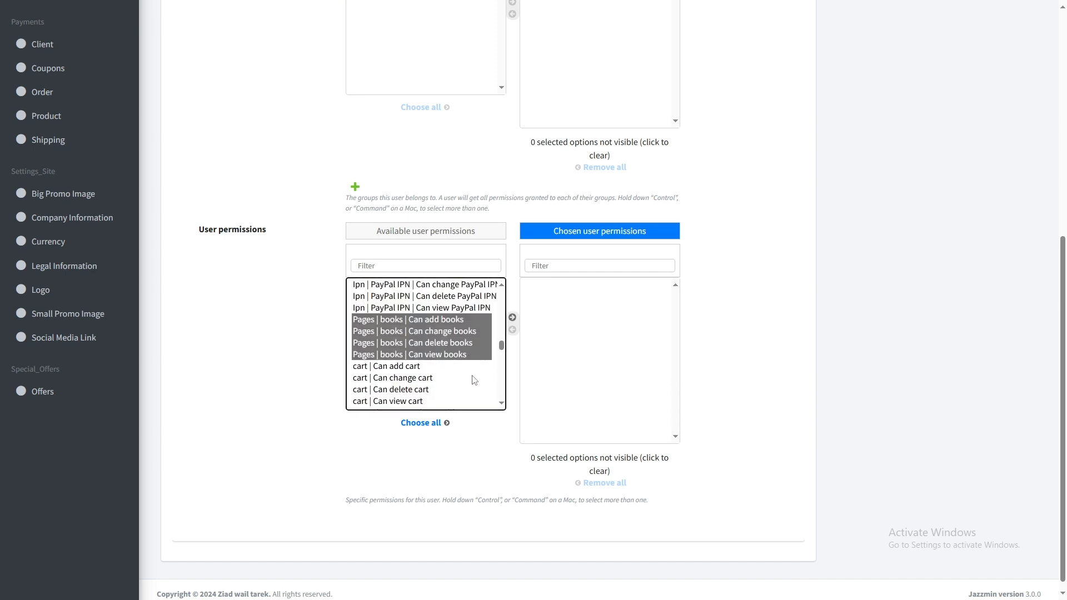
click(513, 317)
- Add the eight Pages | categories permissions as well and save the user
scroll(409, 315, down, 3)
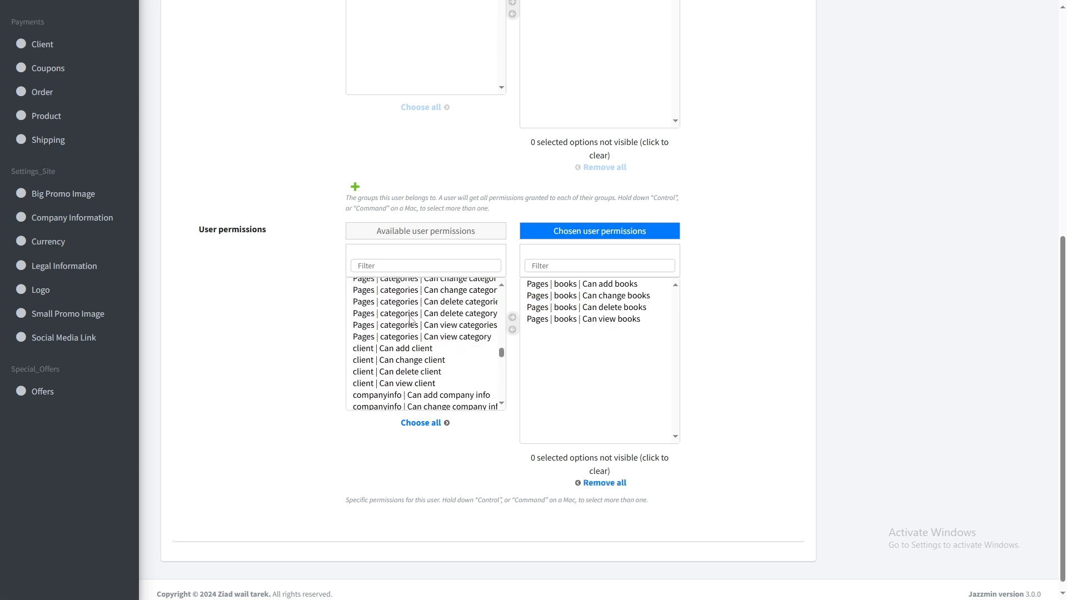
scroll(408, 315, up, 1)
drag(364, 311, 470, 395)
click(512, 317)
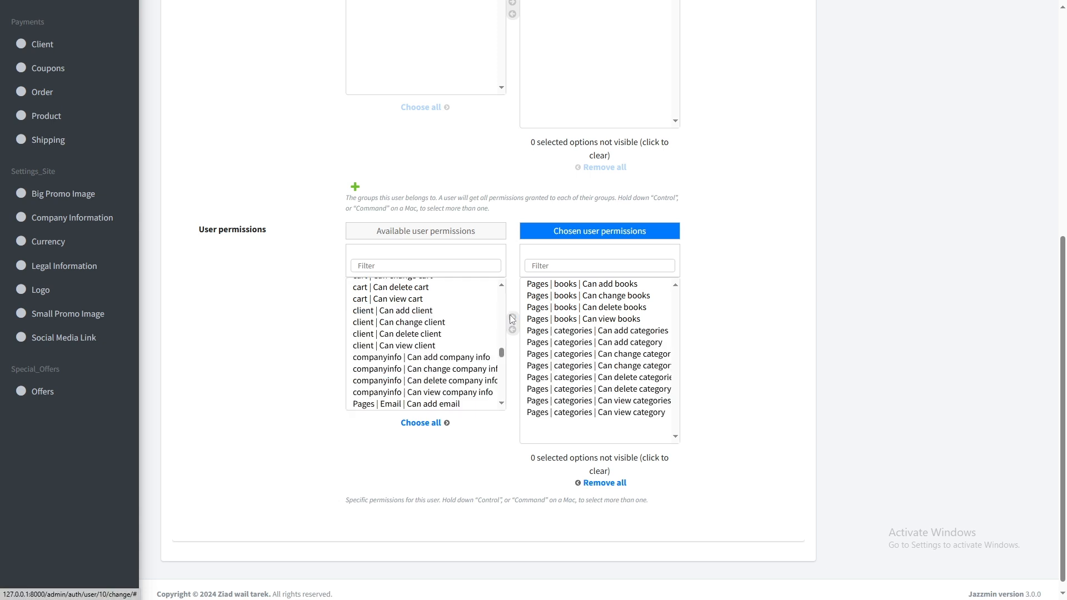
scroll(698, 271, up, 5)
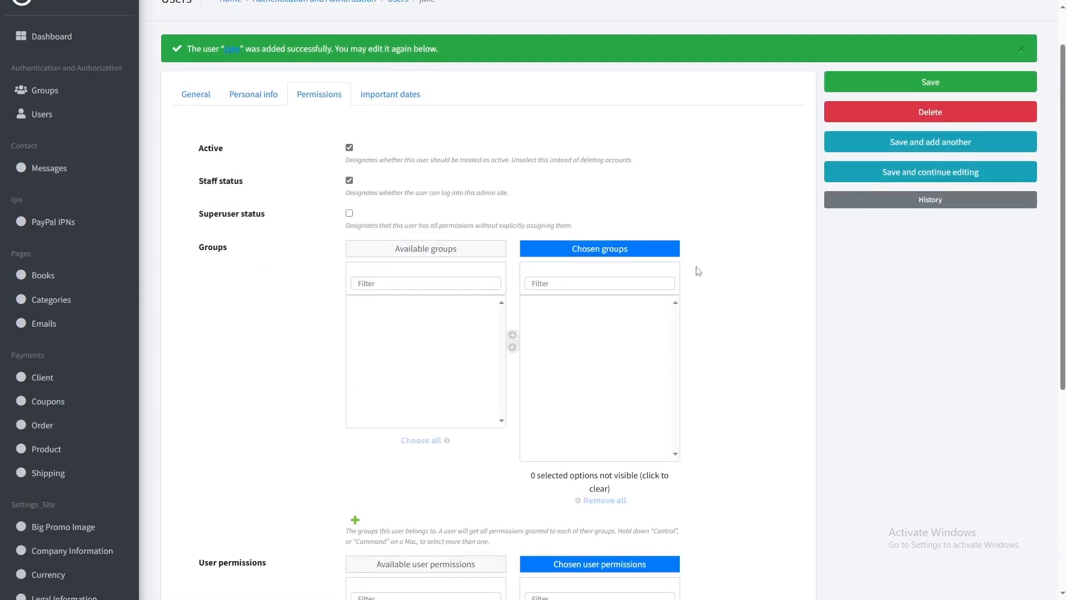
click(937, 81)
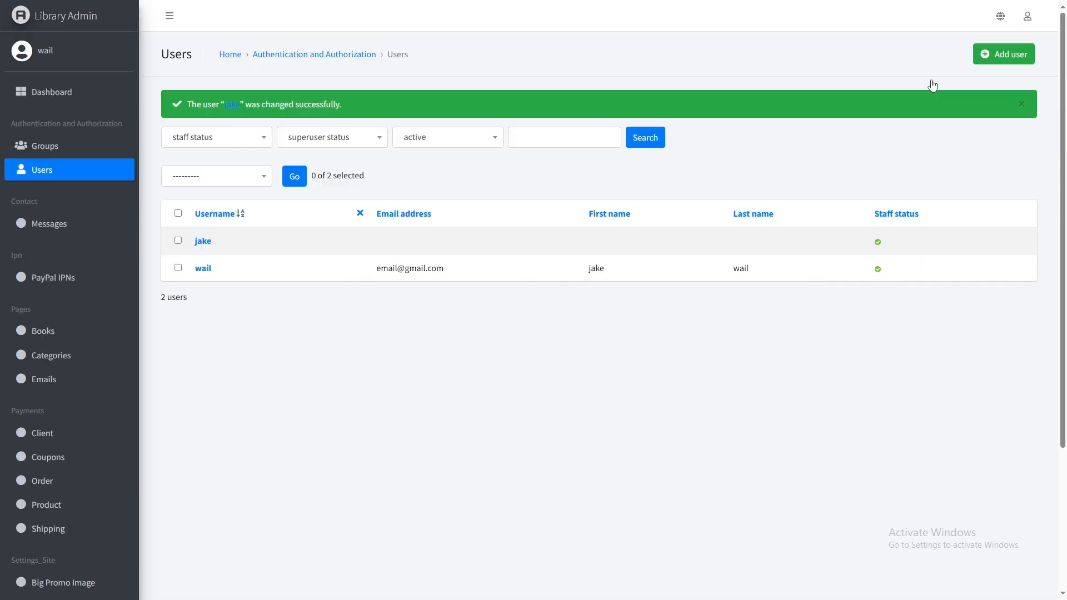
- Log out and sign back in as the new user using the saved login
click(1028, 18)
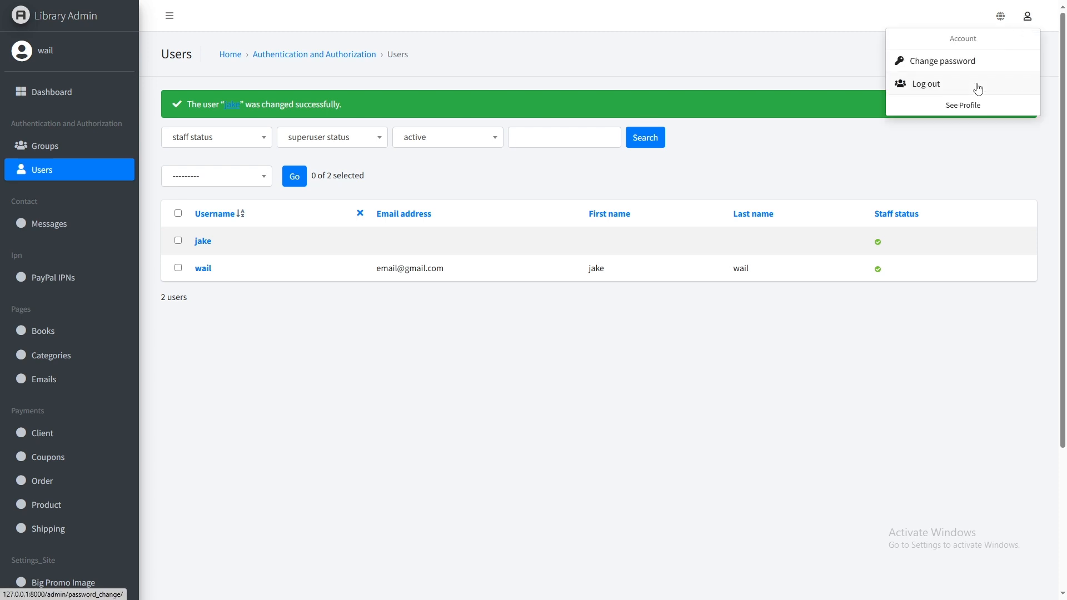
click(978, 84)
click(510, 364)
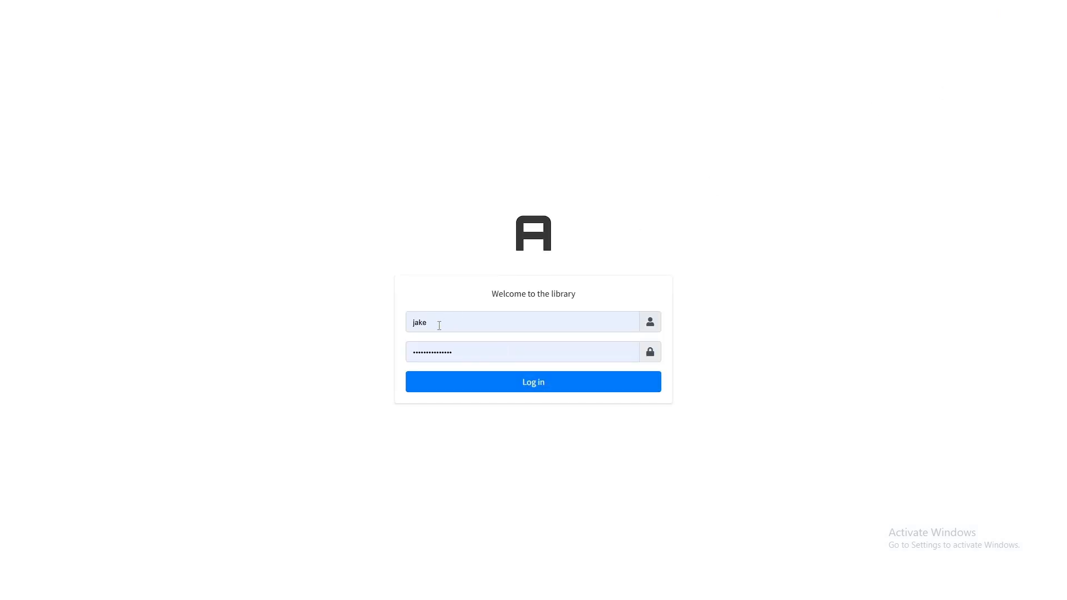
click(439, 326)
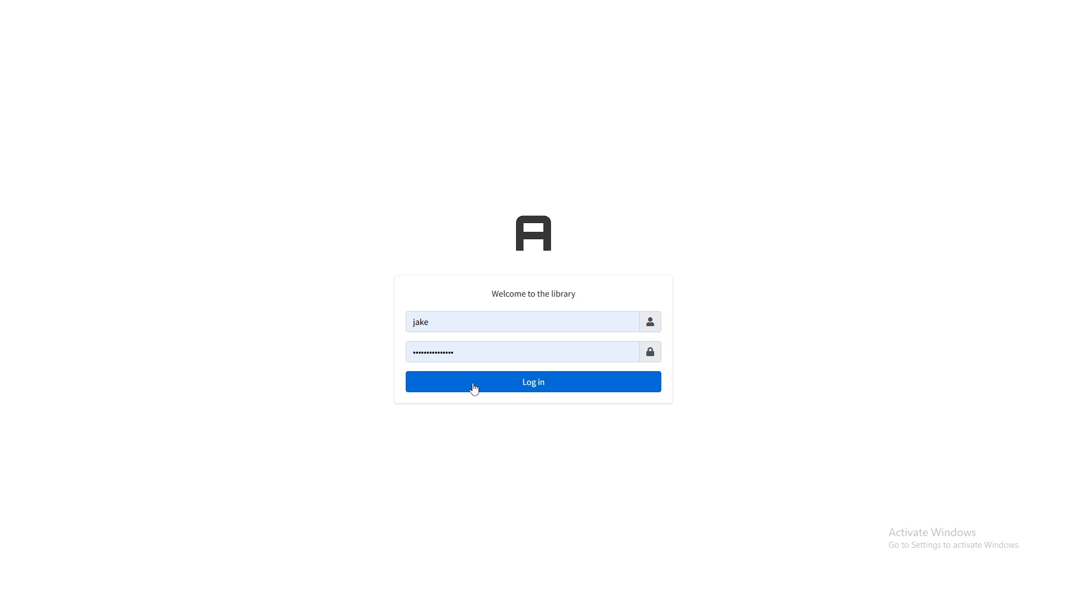
click(474, 389)
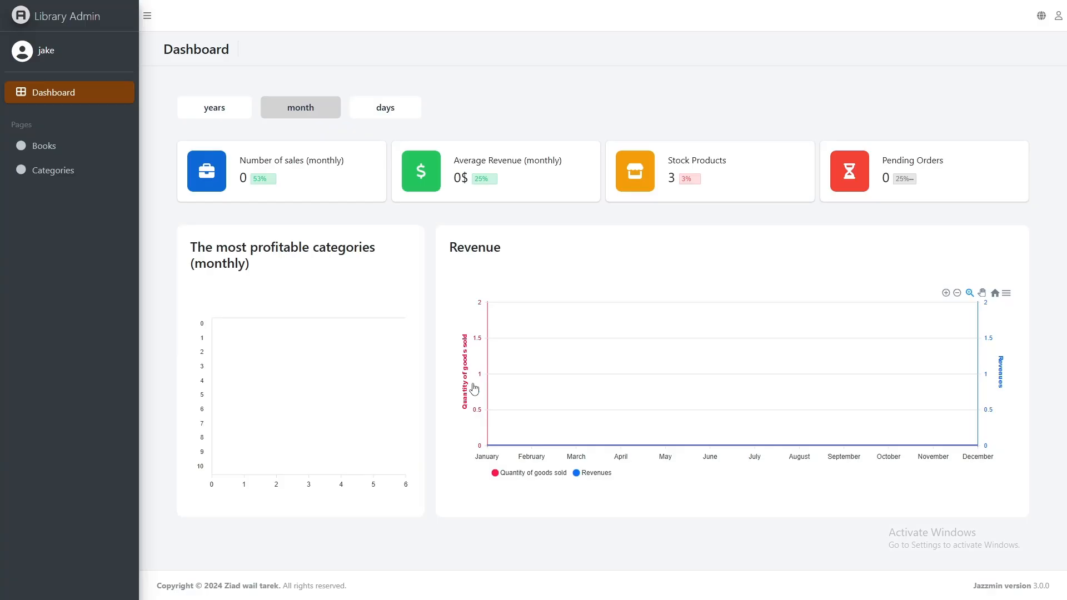
- View the Books list as the new user, then log out to the login form
click(75, 156)
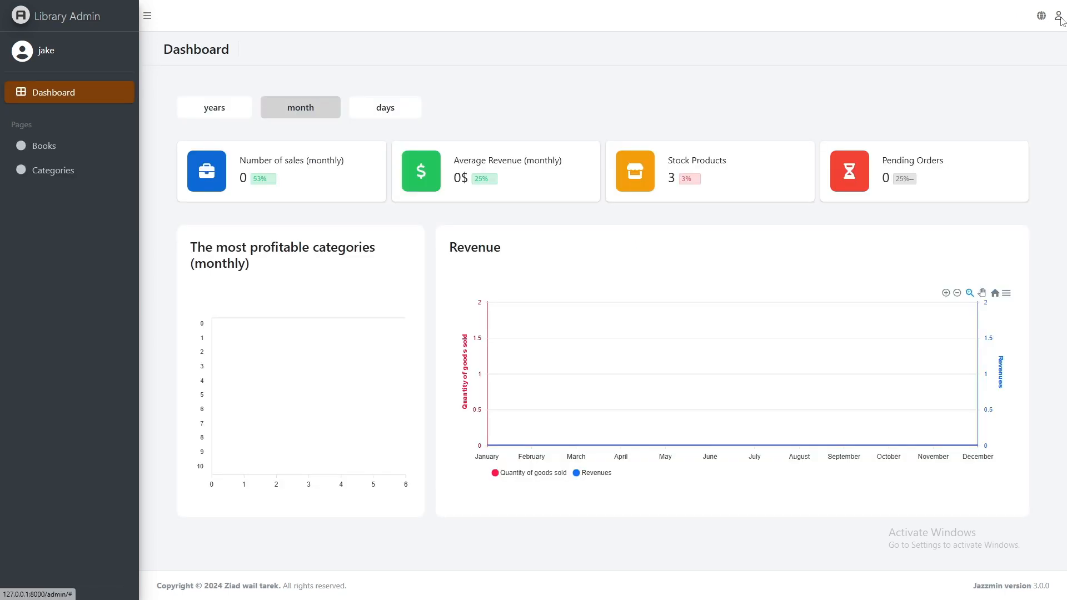
click(1059, 16)
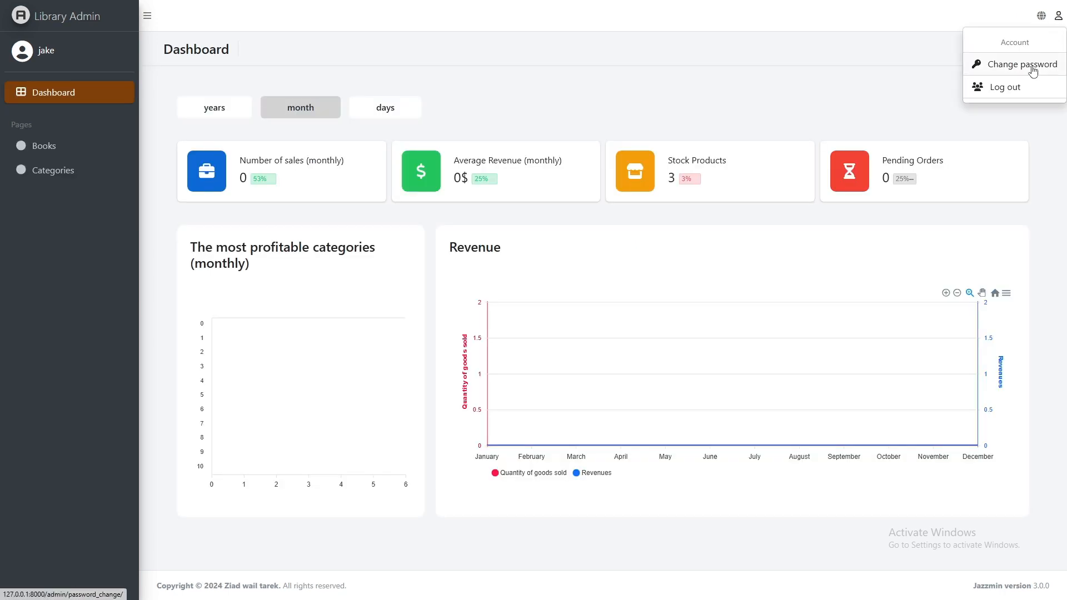
click(1014, 91)
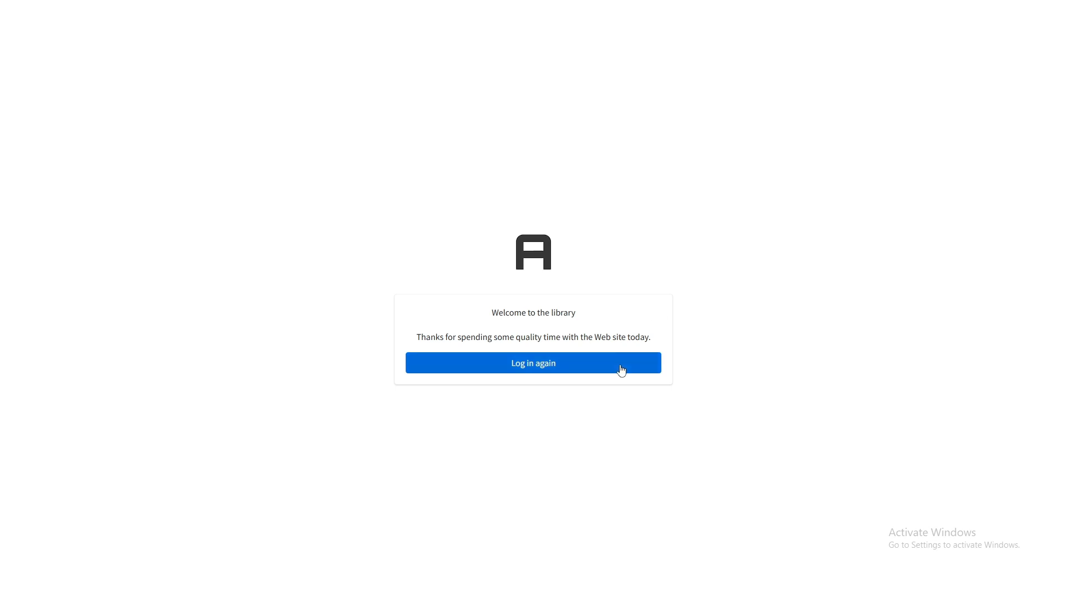
click(622, 371)
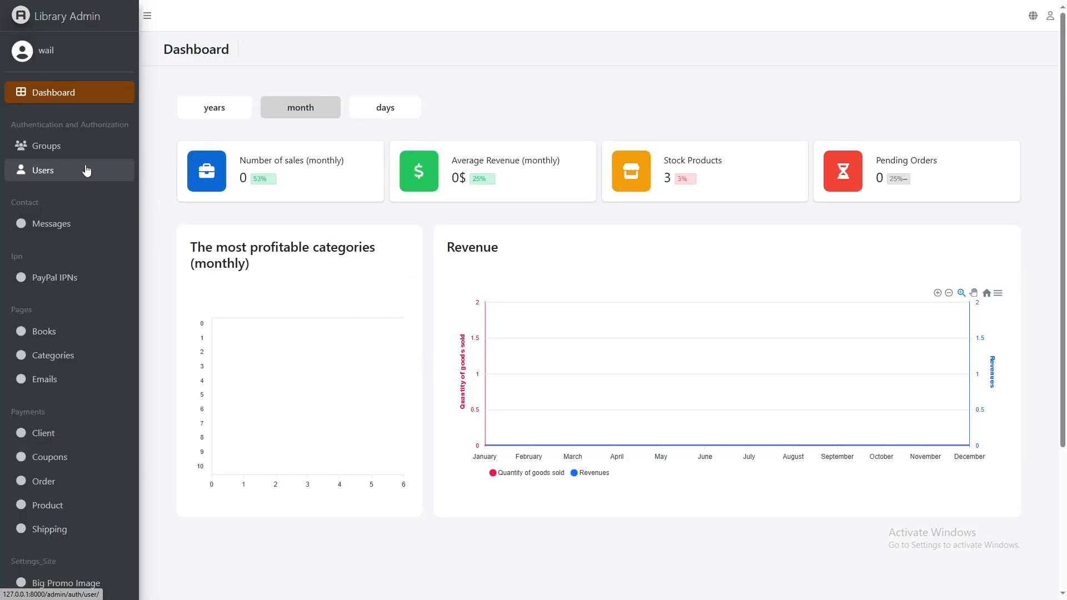
- Uncheck the new user's Staff status, save, and log out of the admin
click(86, 169)
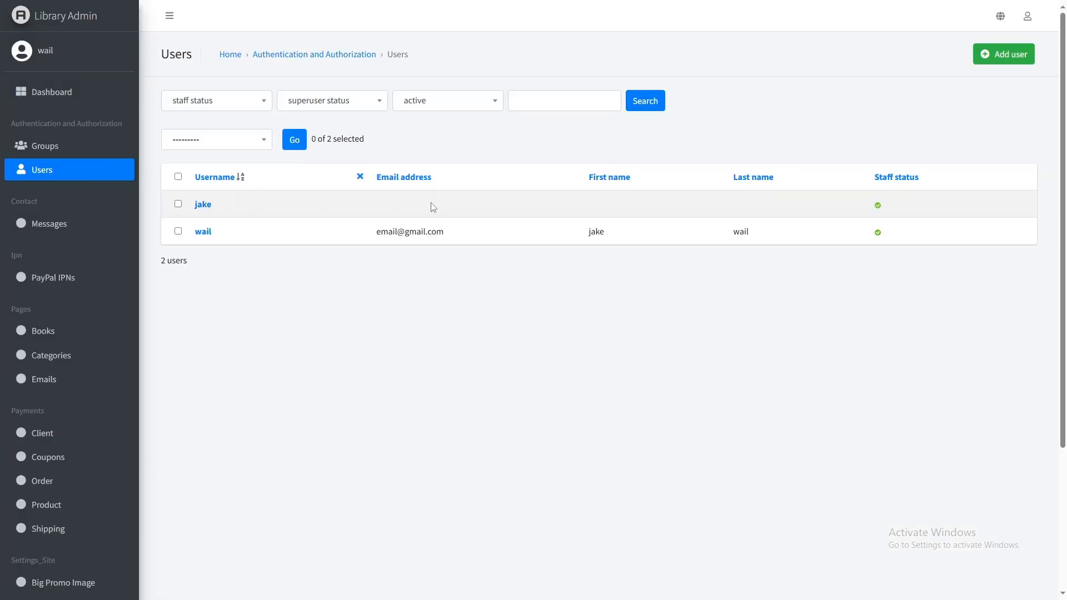
click(203, 203)
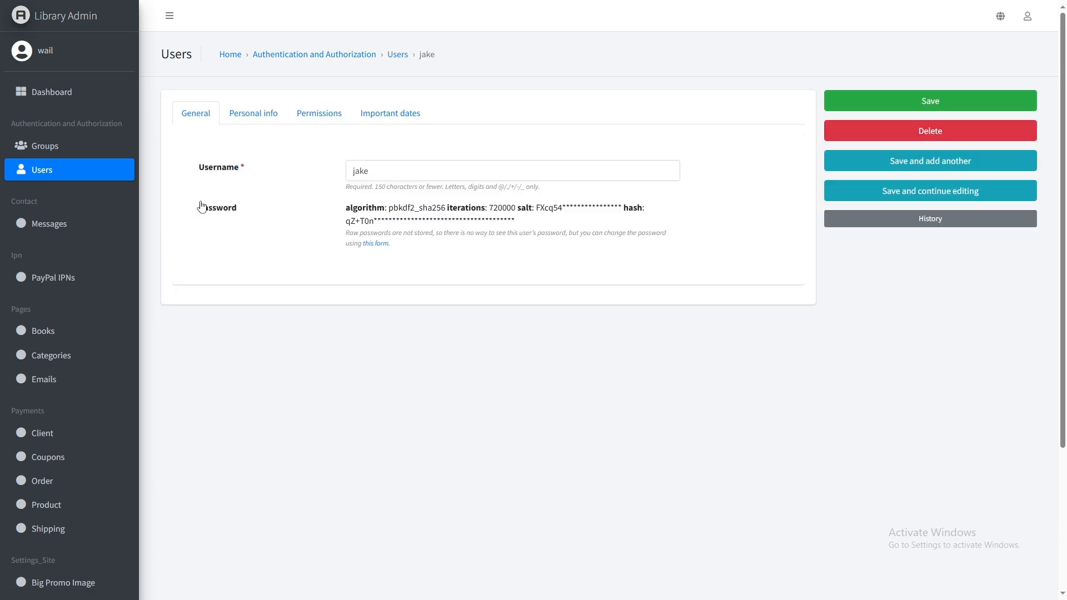
click(313, 115)
click(349, 200)
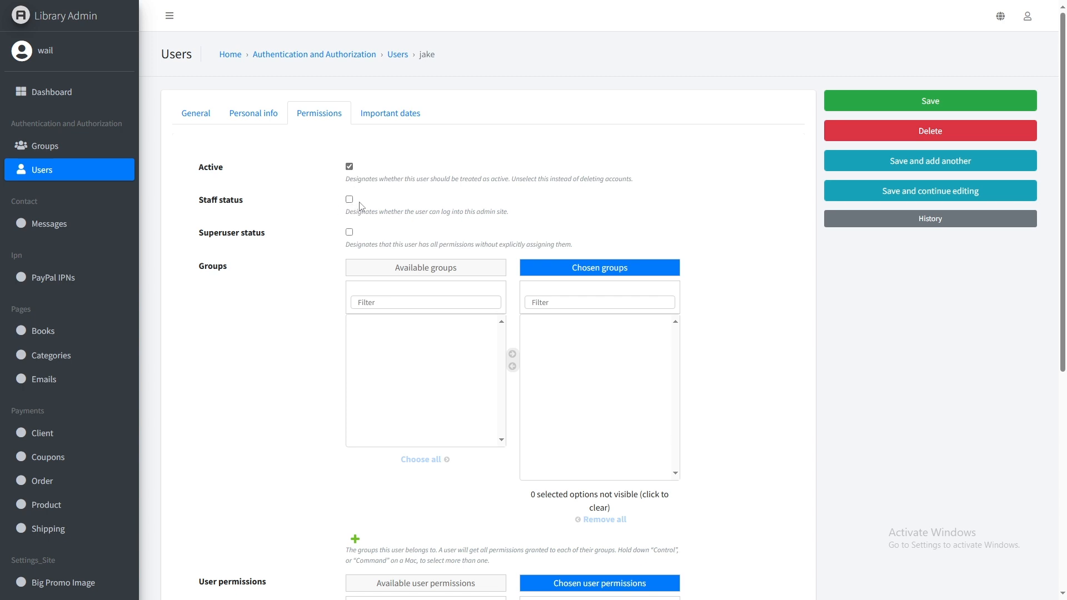
click(923, 100)
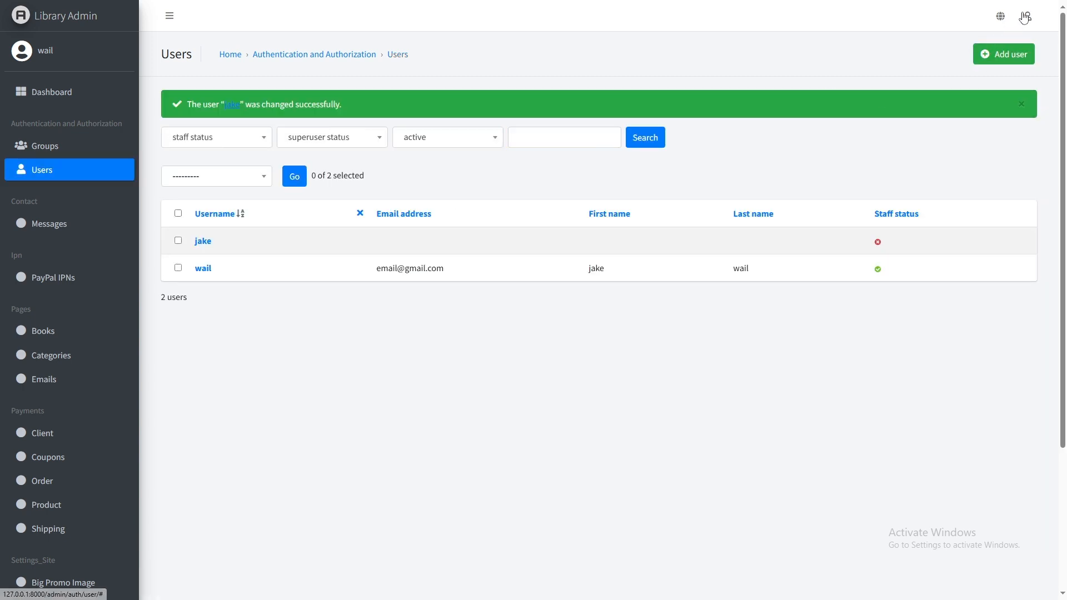
click(1026, 18)
click(965, 89)
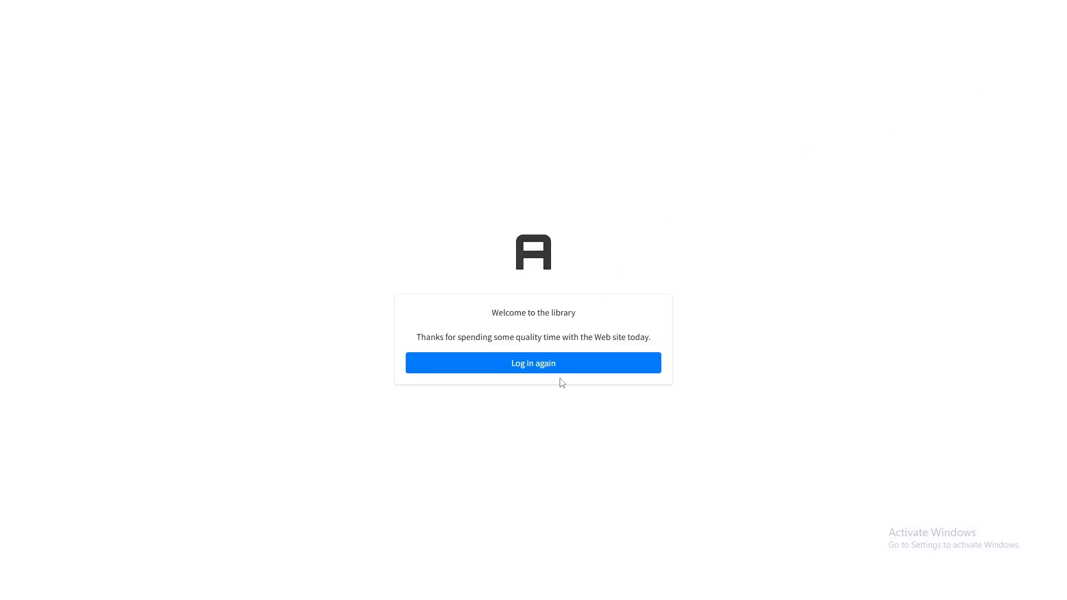
- Log back in with the admin account's username and password
click(547, 367)
click(475, 381)
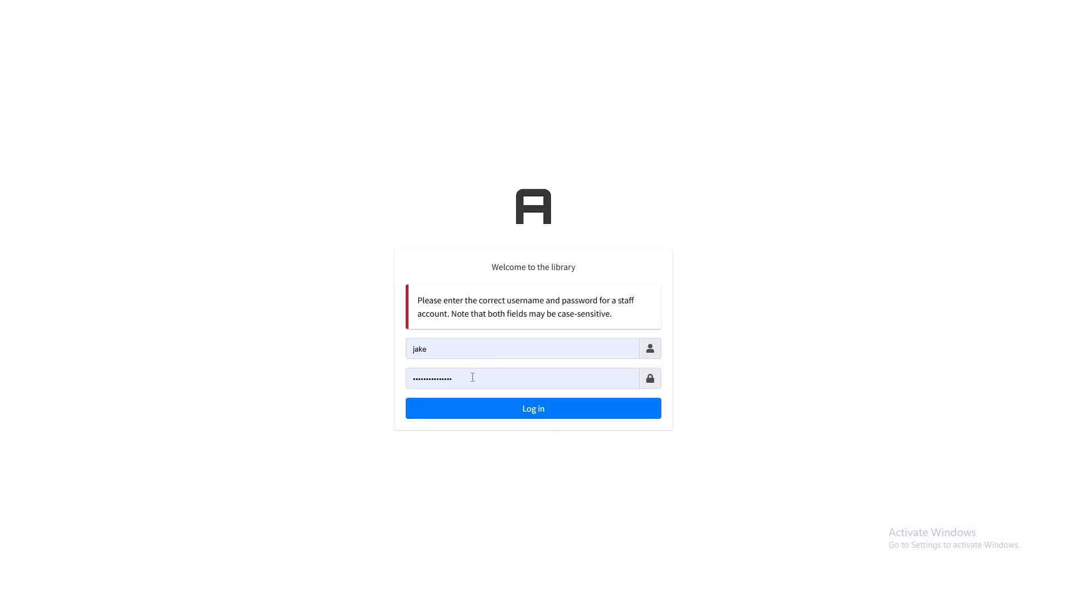
double_click(436, 348)
text(wai)
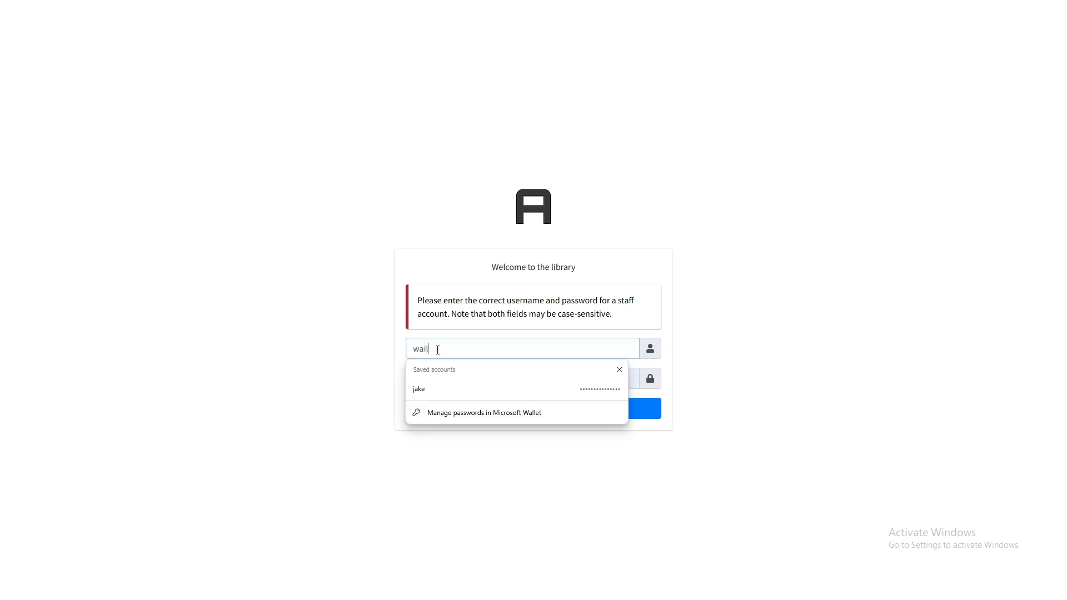
text(l)
double_click(437, 351)
click(424, 378)
text(1234)
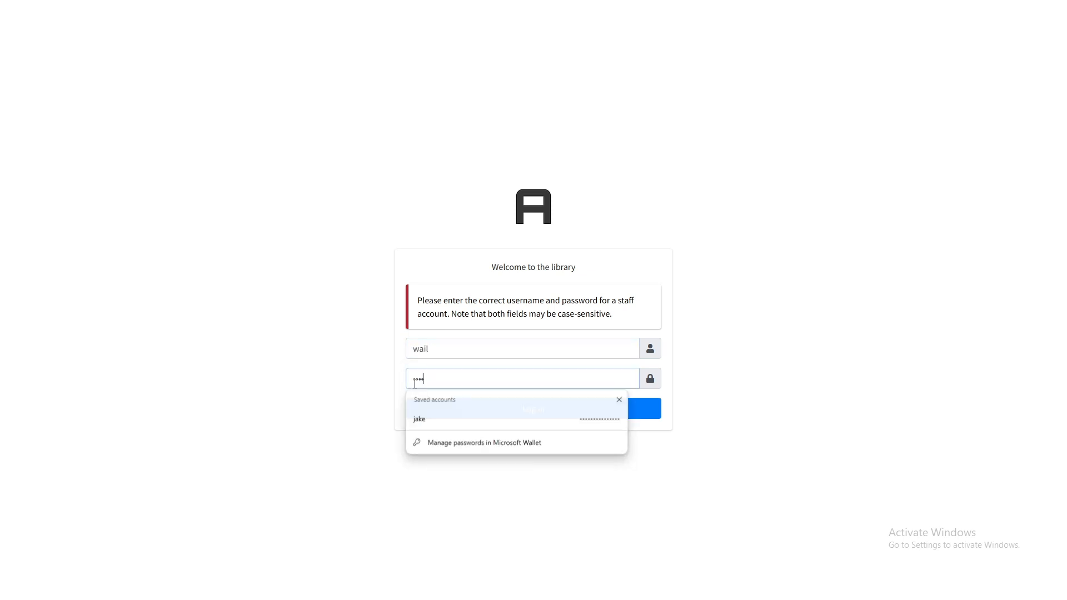
click(449, 409)
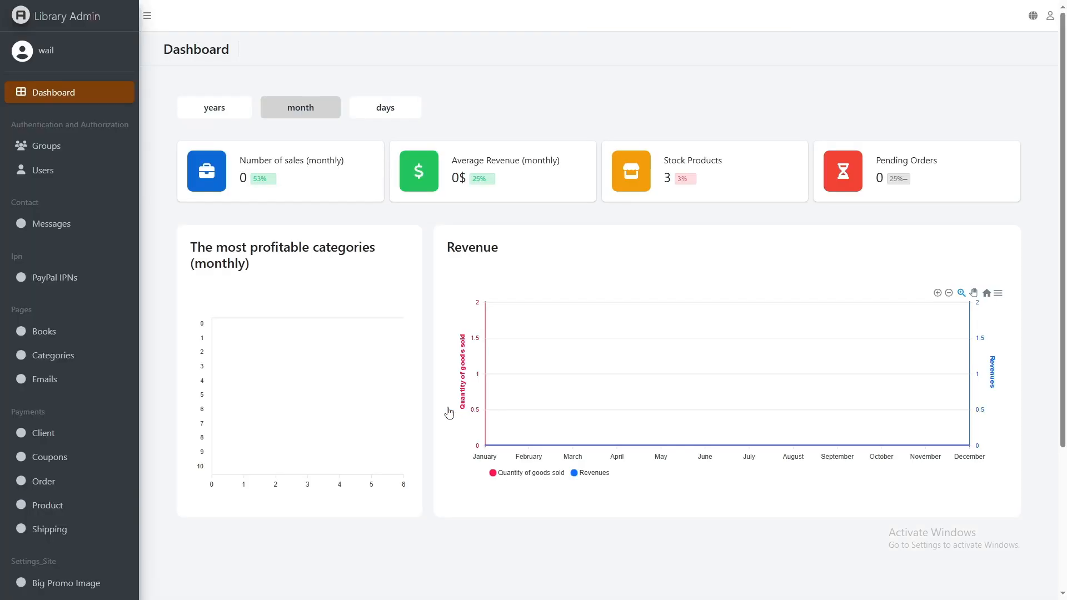
- Re-tick the new user's Staff status, save, and go to the Groups list
click(71, 171)
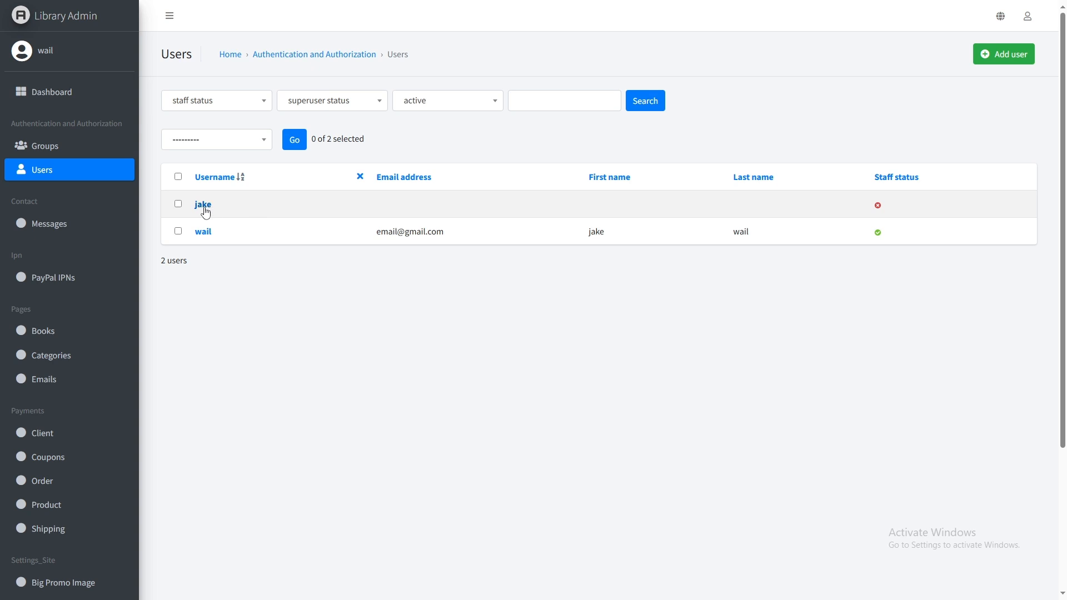
click(203, 205)
click(261, 112)
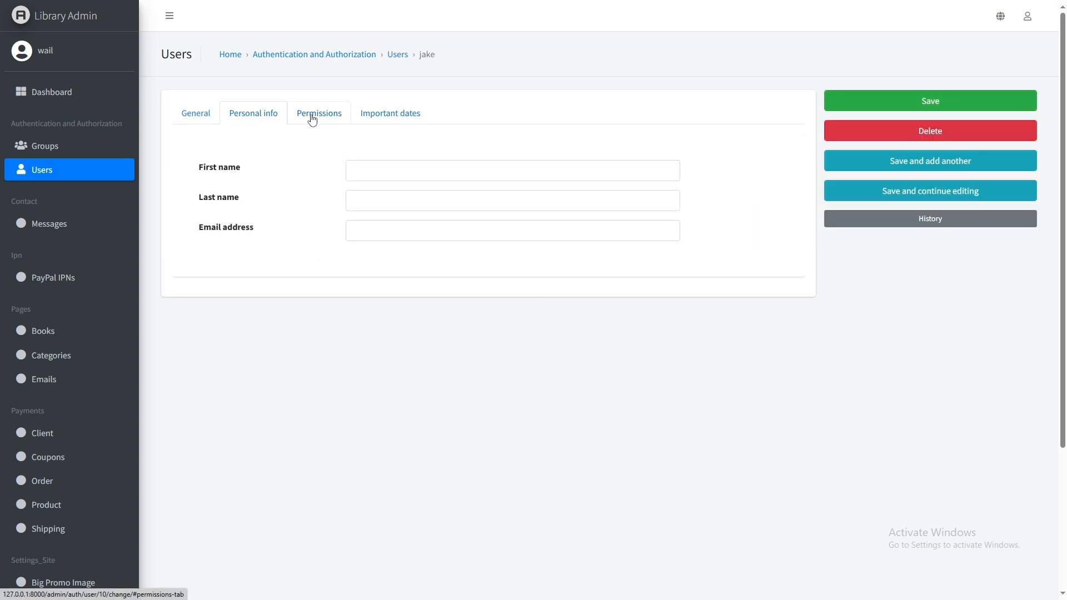
click(309, 114)
click(349, 198)
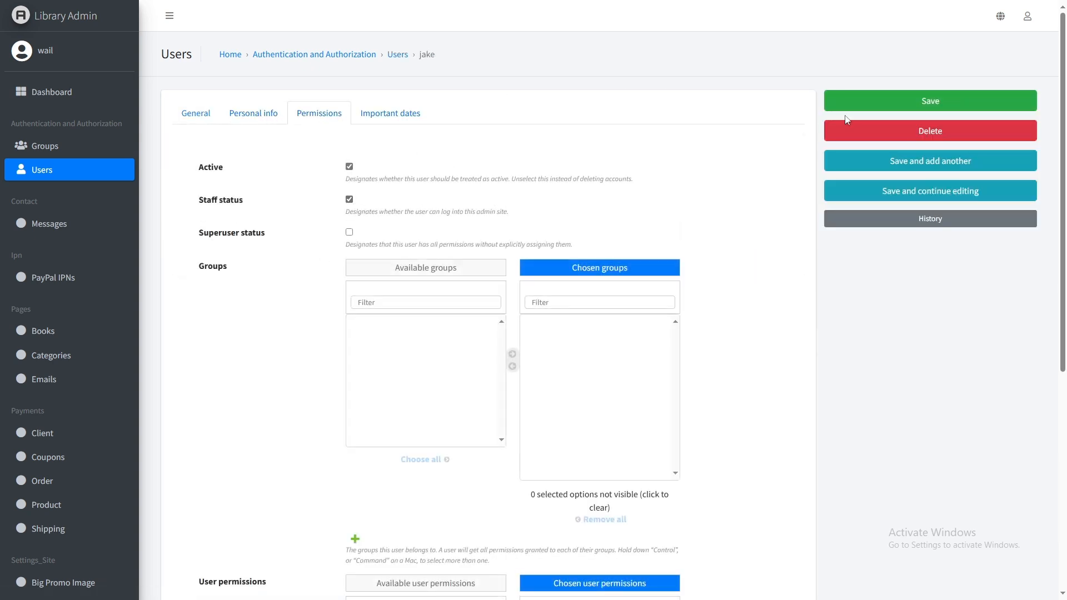
click(895, 105)
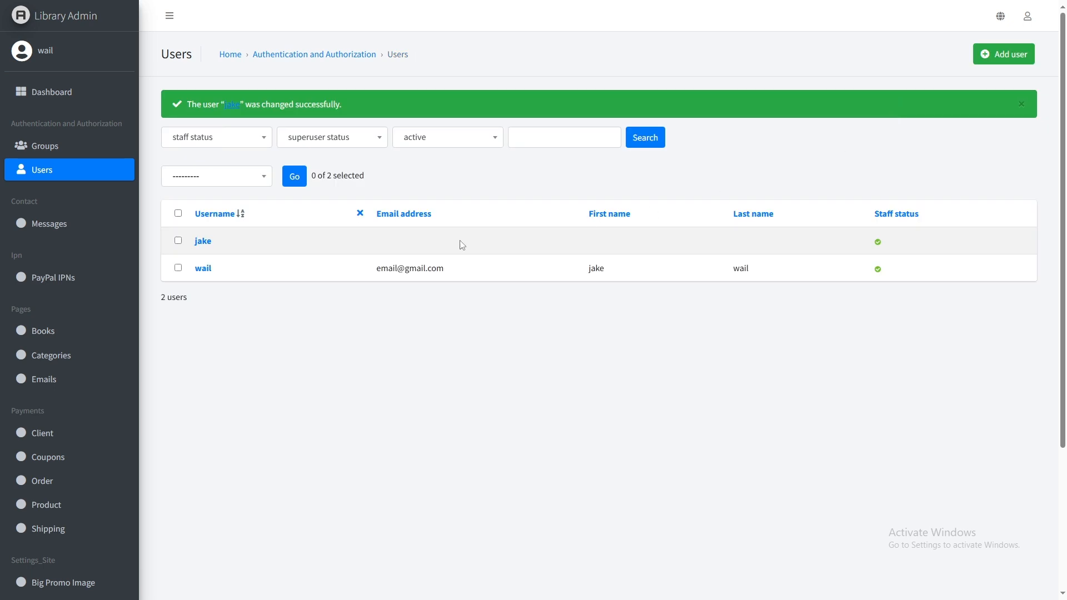
click(41, 145)
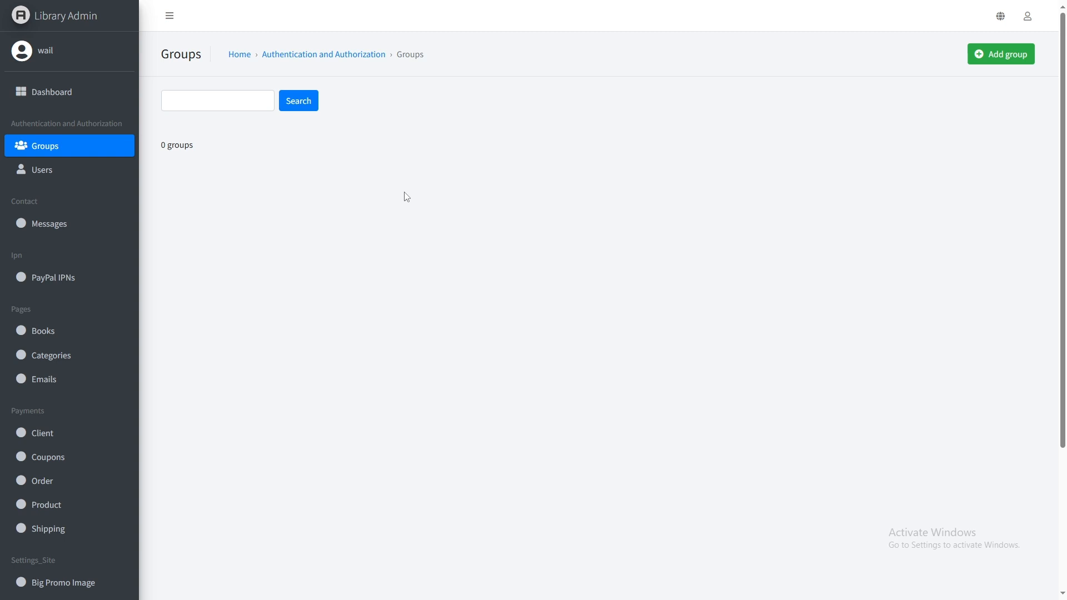
- Start a new group with all Pages | books and Pages | categories permissions chosen
click(1019, 57)
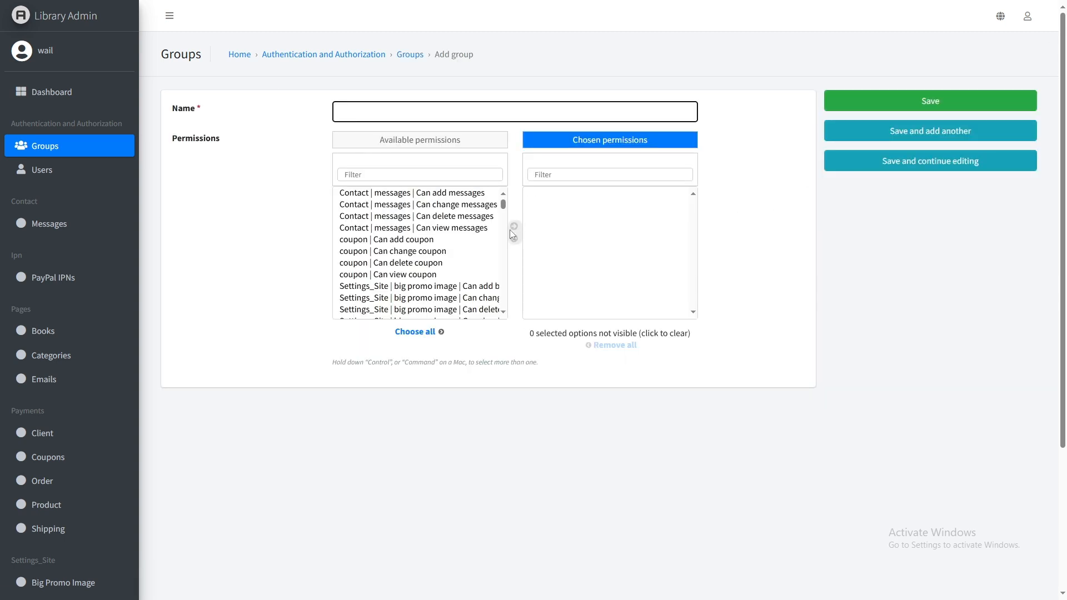
scroll(404, 238, down, 10)
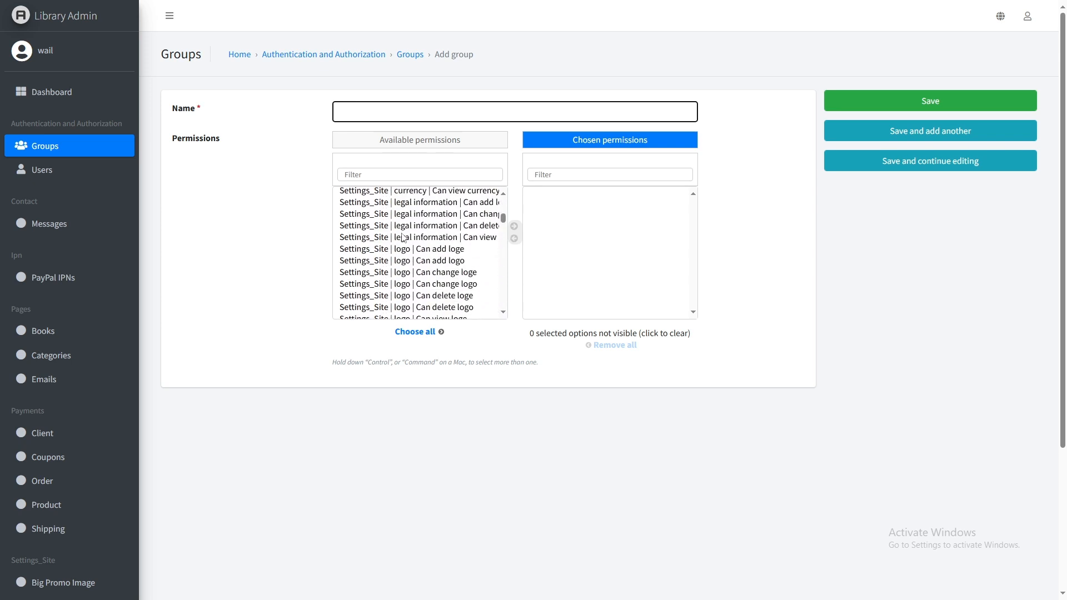
scroll(404, 238, down, 6)
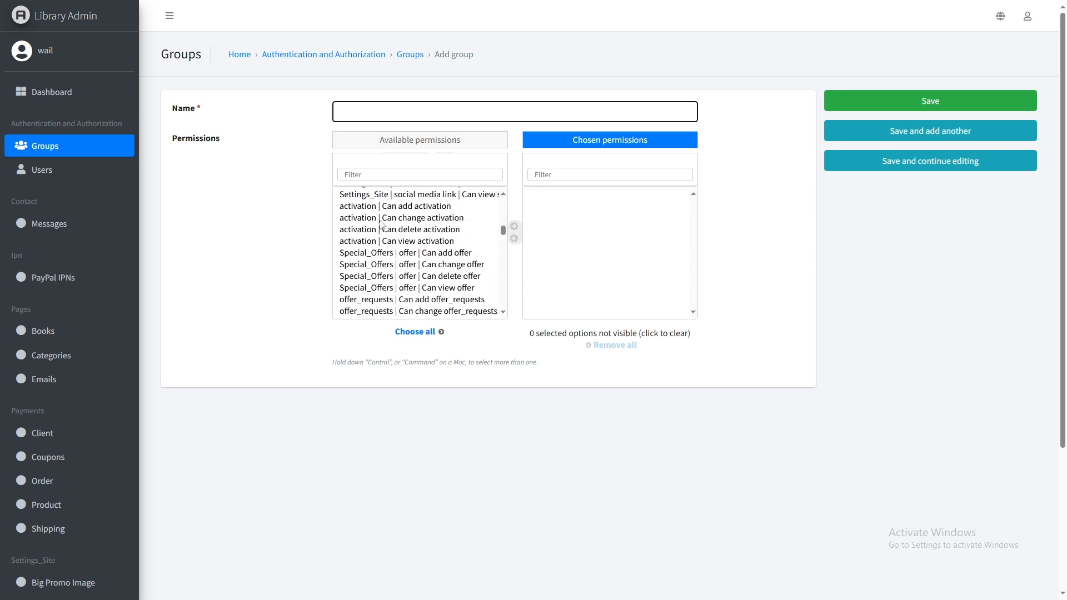
scroll(401, 235, down, 5)
drag(382, 229, 441, 263)
click(514, 226)
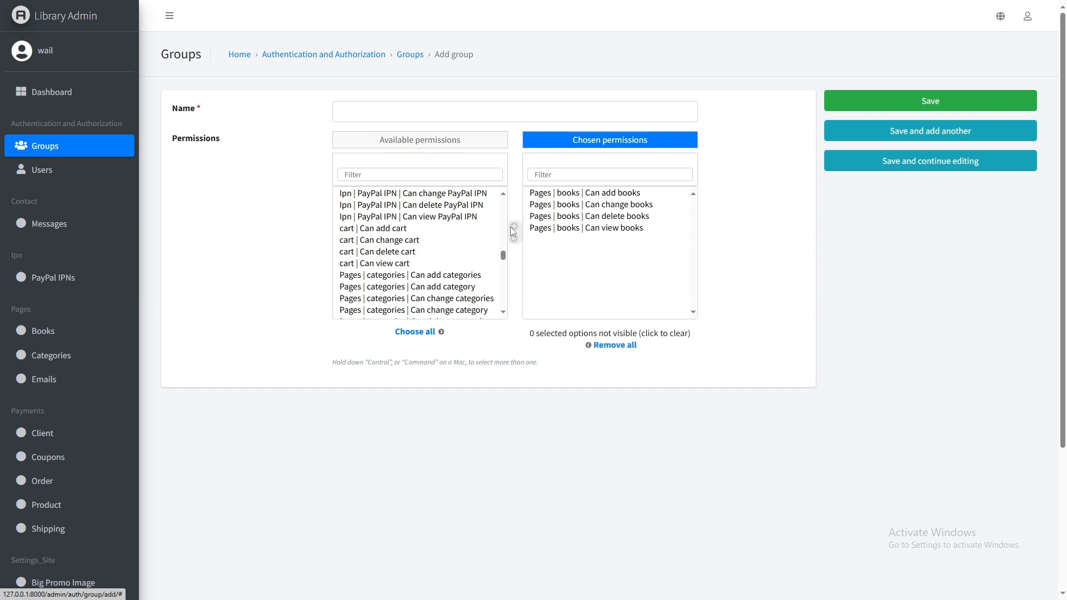
scroll(389, 250, down, 2)
drag(367, 219, 462, 303)
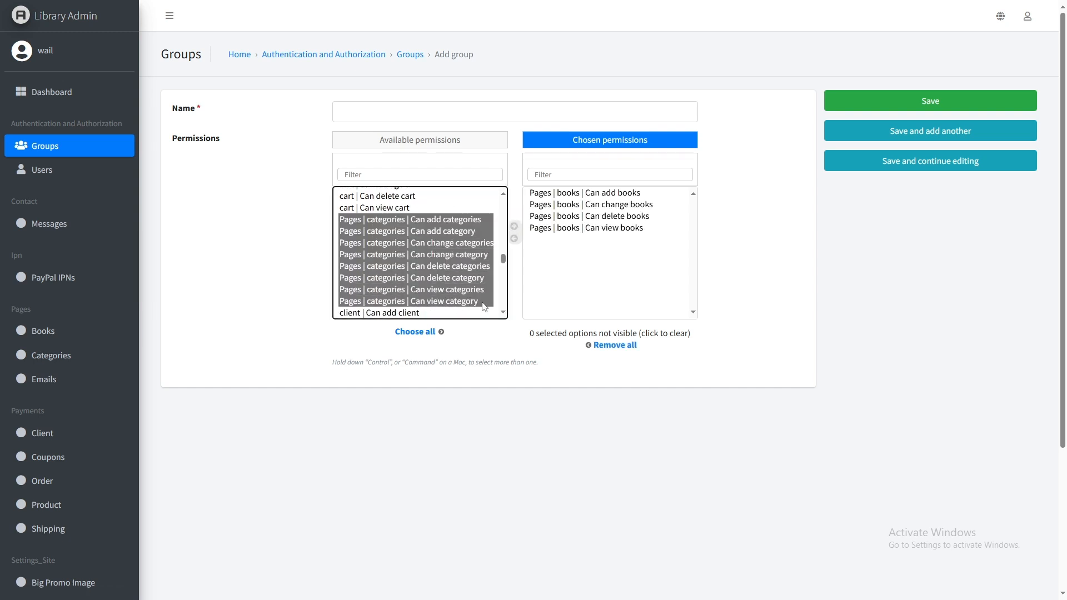
click(514, 226)
click(985, 104)
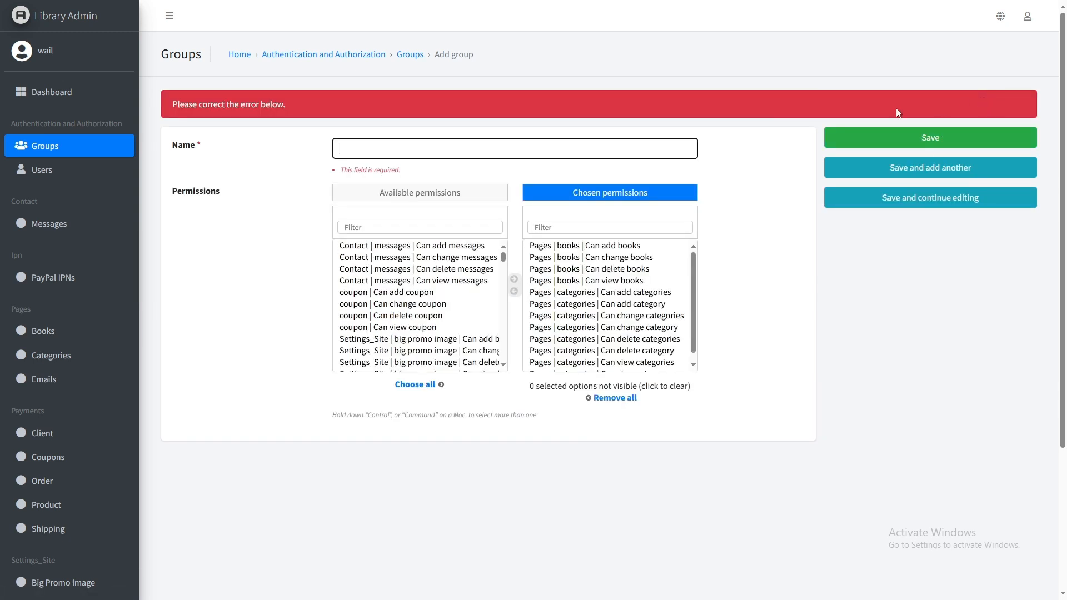
- Name the group 'group_one' and save it
click(362, 149)
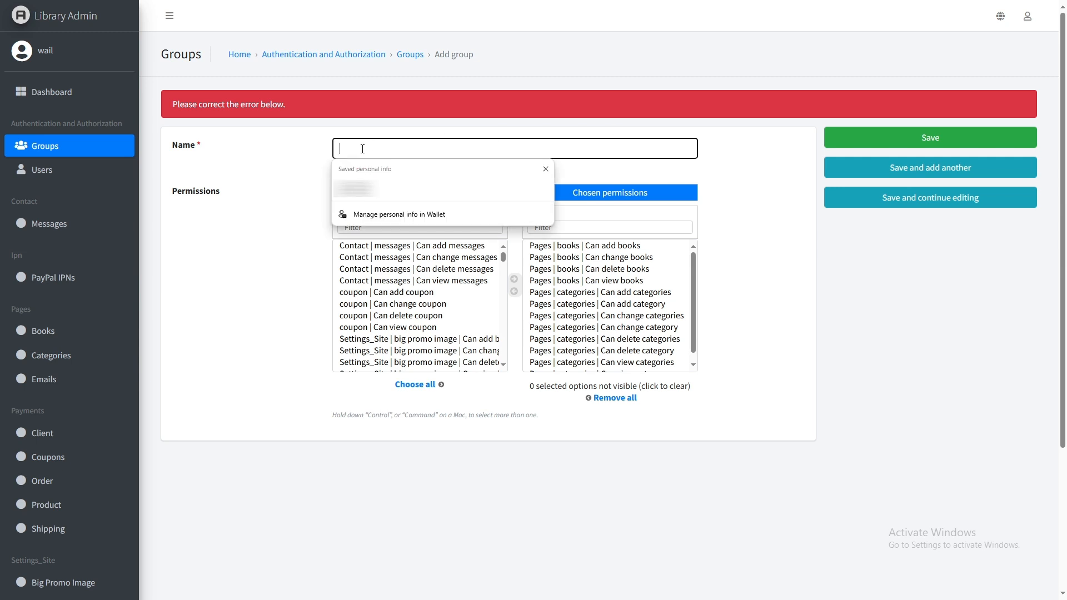
text(g)
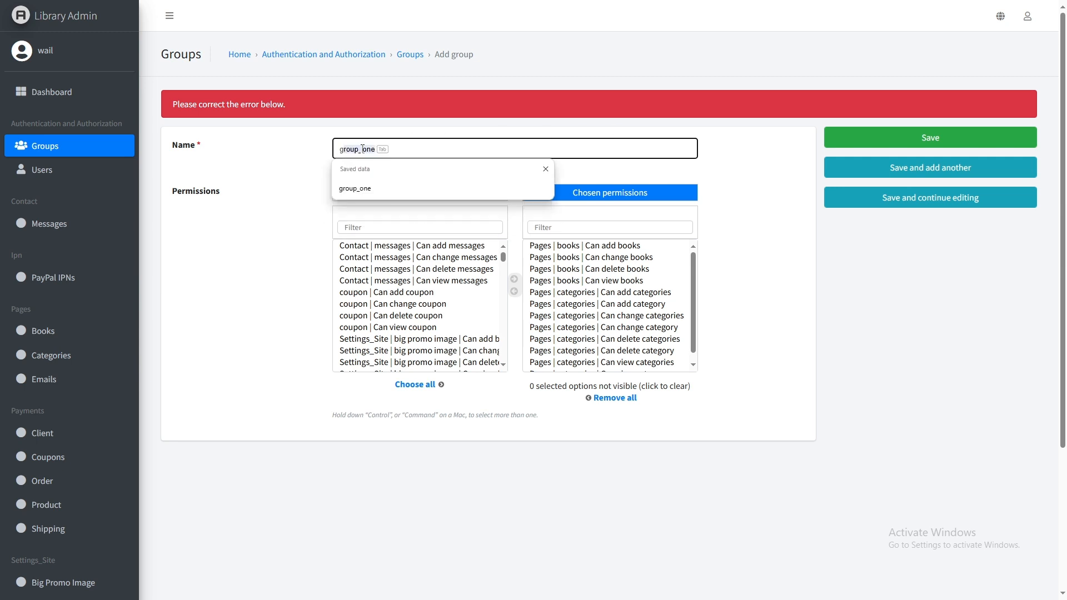
text(roup)
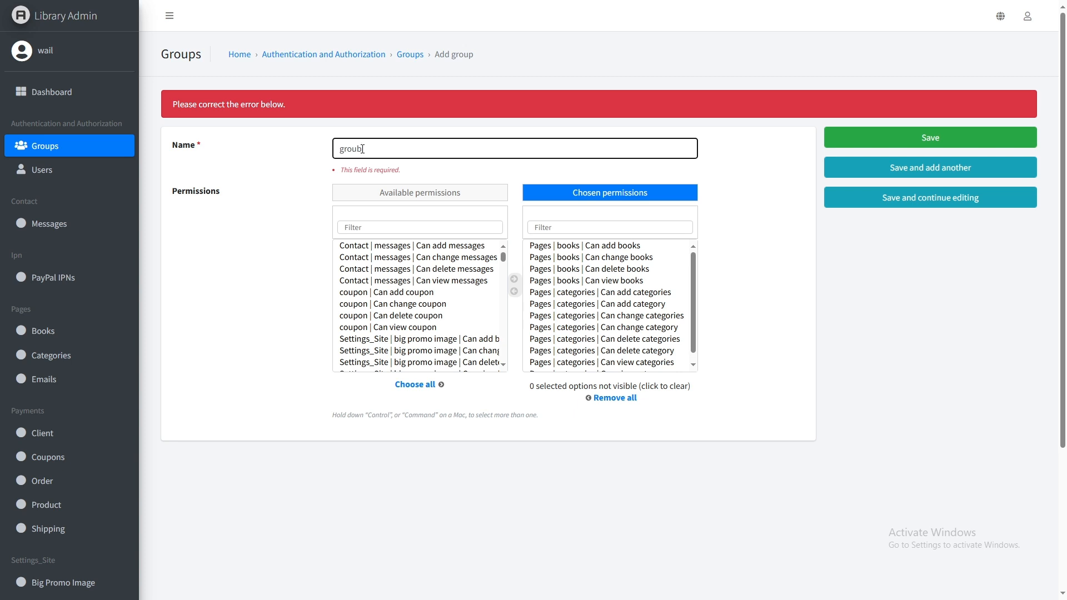
key(BackSpace)
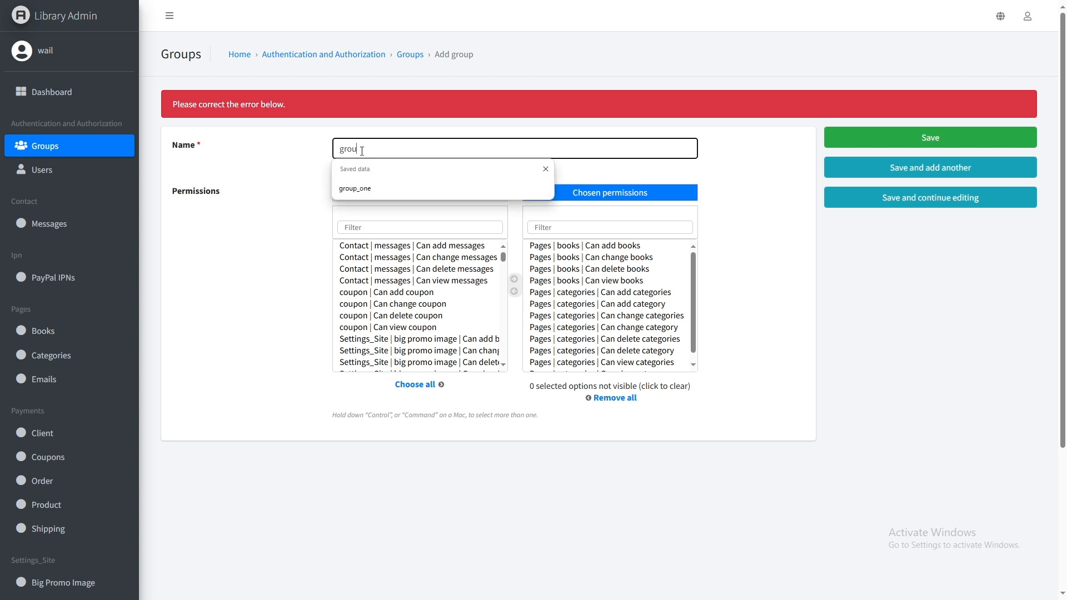
click(372, 185)
click(903, 142)
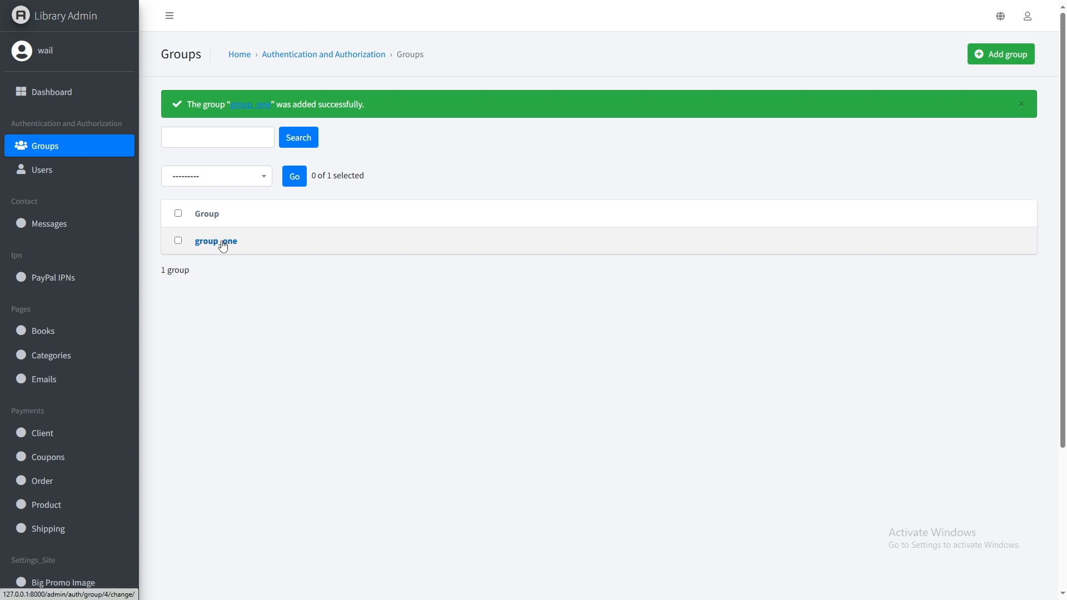
- Re-save group_one, then create a new user with a browser-suggested strong password
click(224, 247)
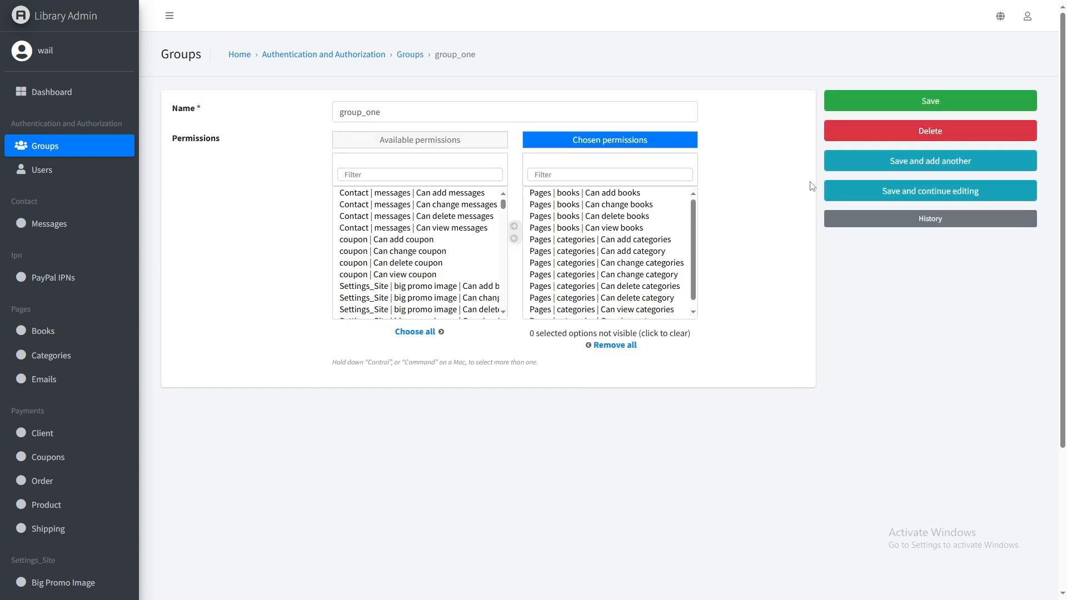
click(890, 99)
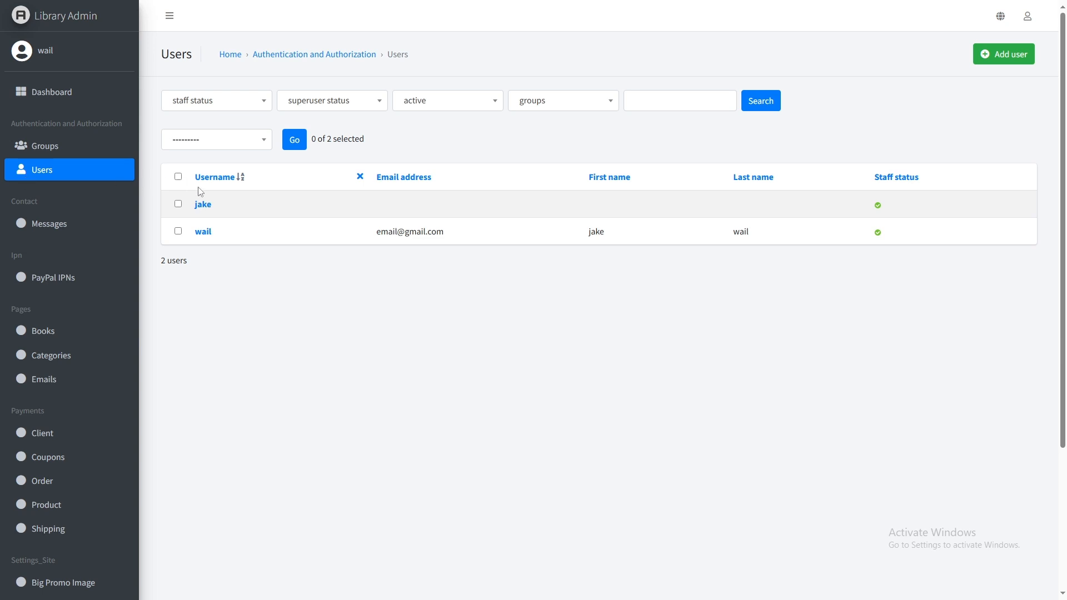
click(995, 56)
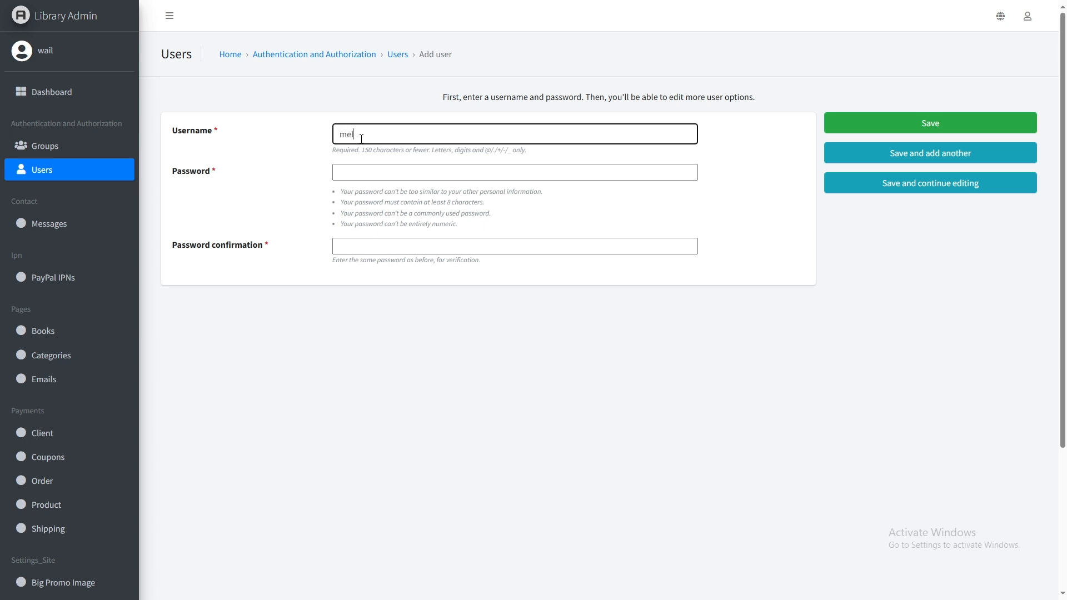
key(Tab)
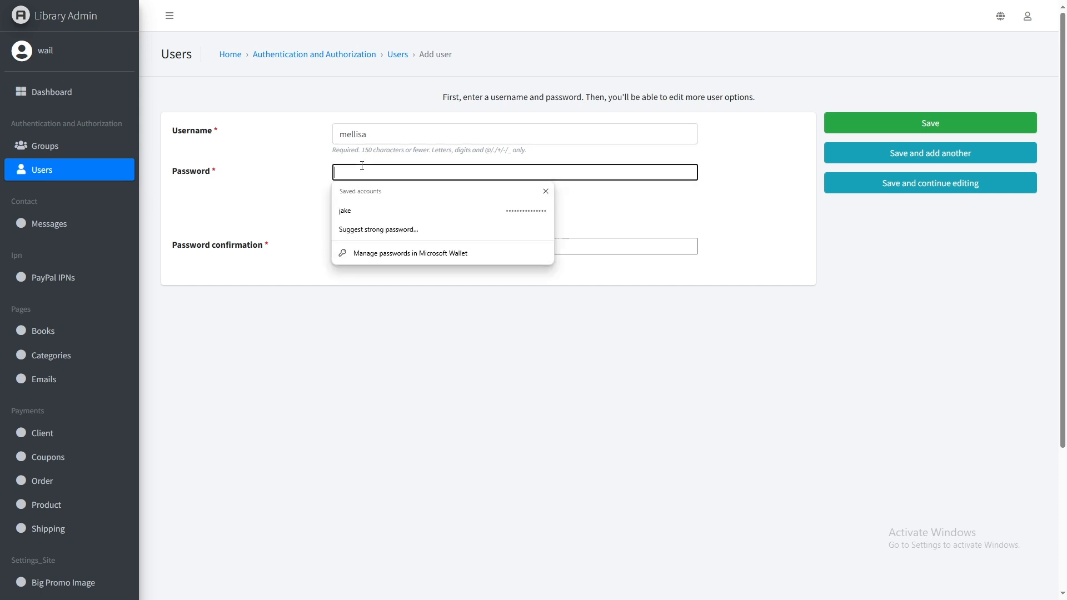
click(387, 236)
click(399, 214)
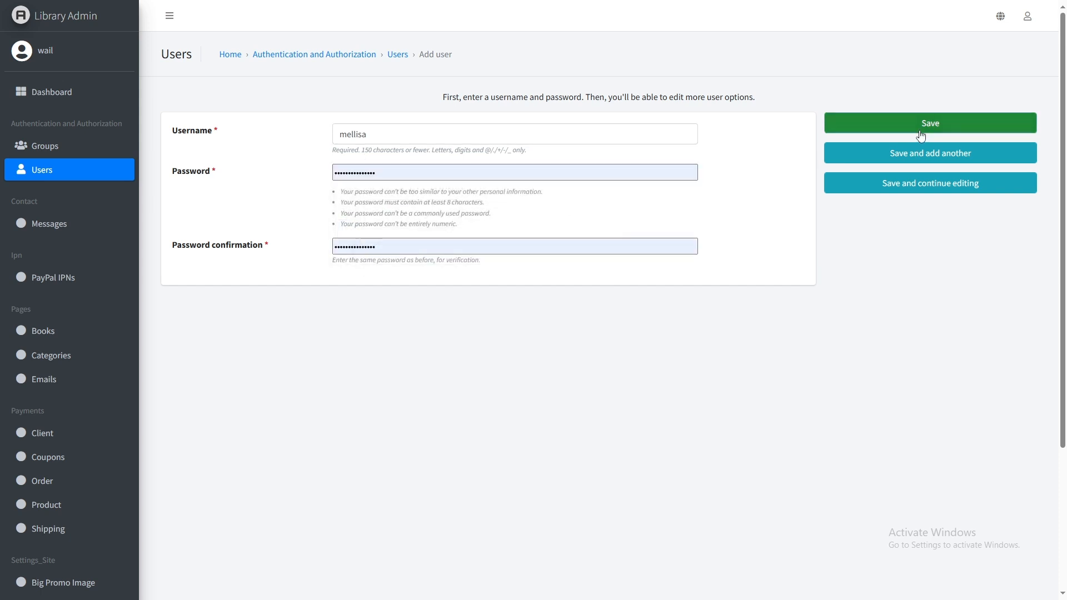
click(921, 136)
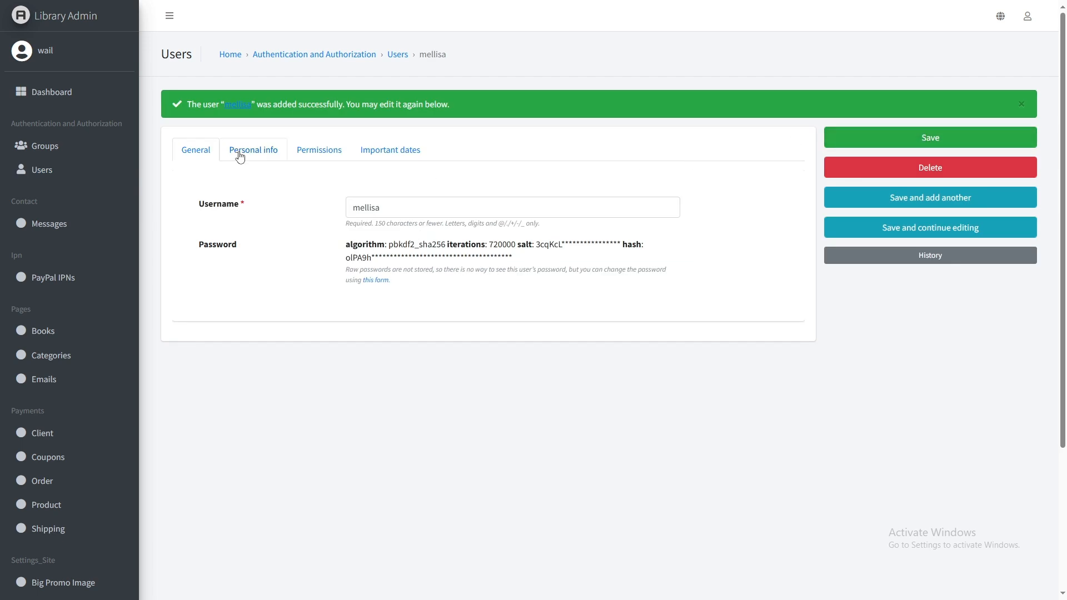
- Add group_one to the new user's chosen groups and save
click(311, 150)
scroll(355, 222, down, 1)
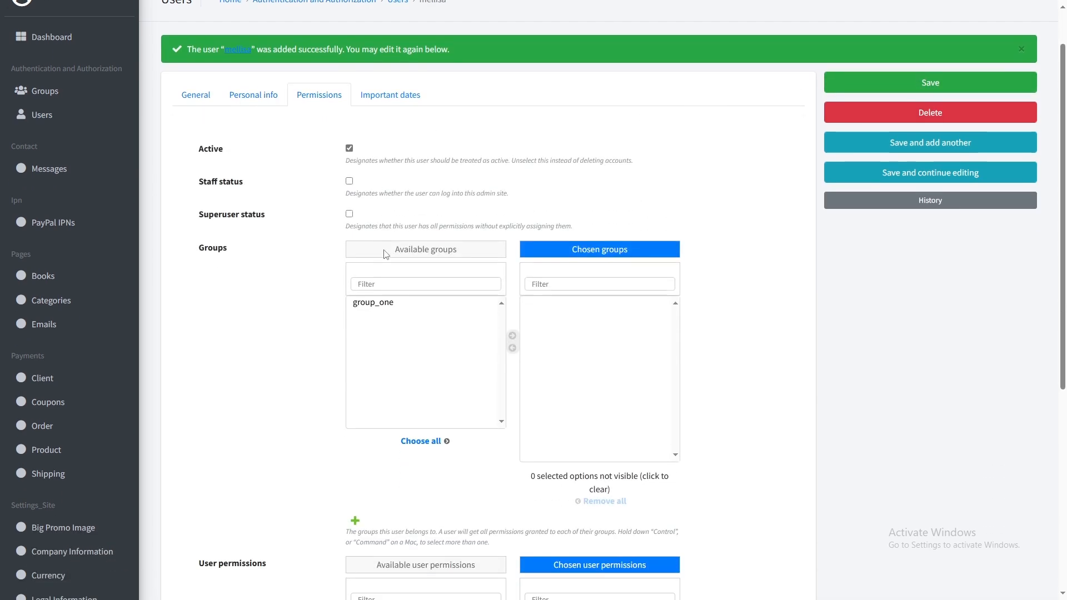
click(383, 303)
click(512, 335)
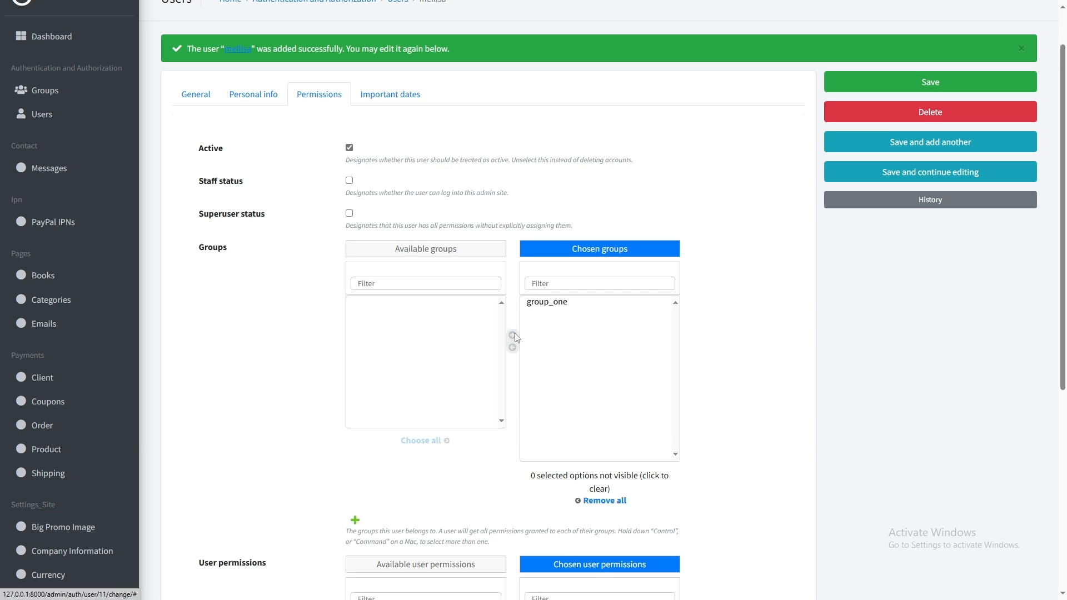
scroll(617, 324, down, 1)
scroll(617, 324, down, 4)
scroll(624, 167, up, 3)
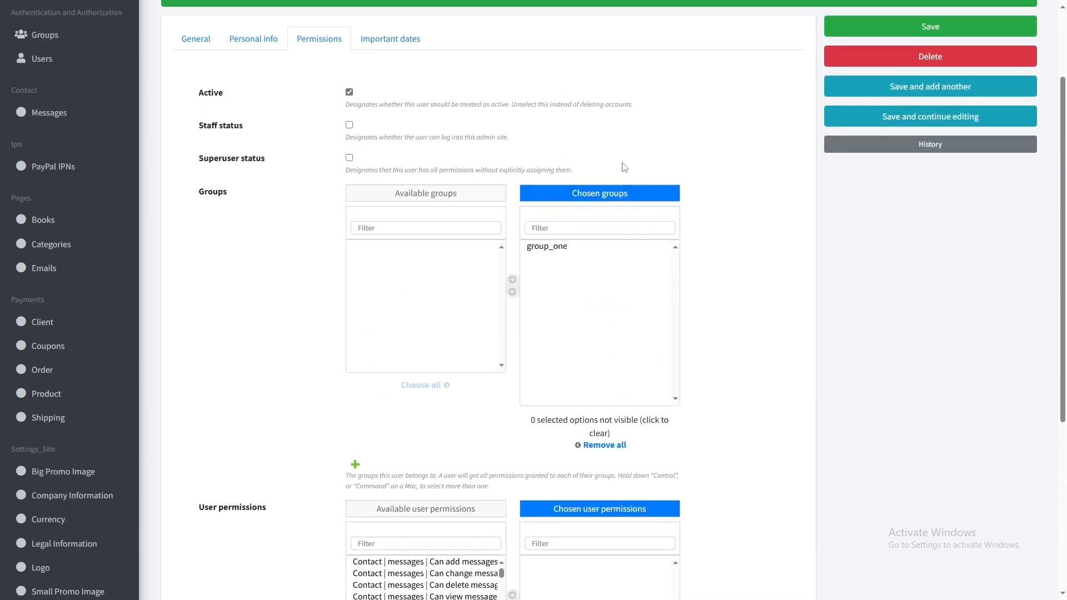
click(913, 35)
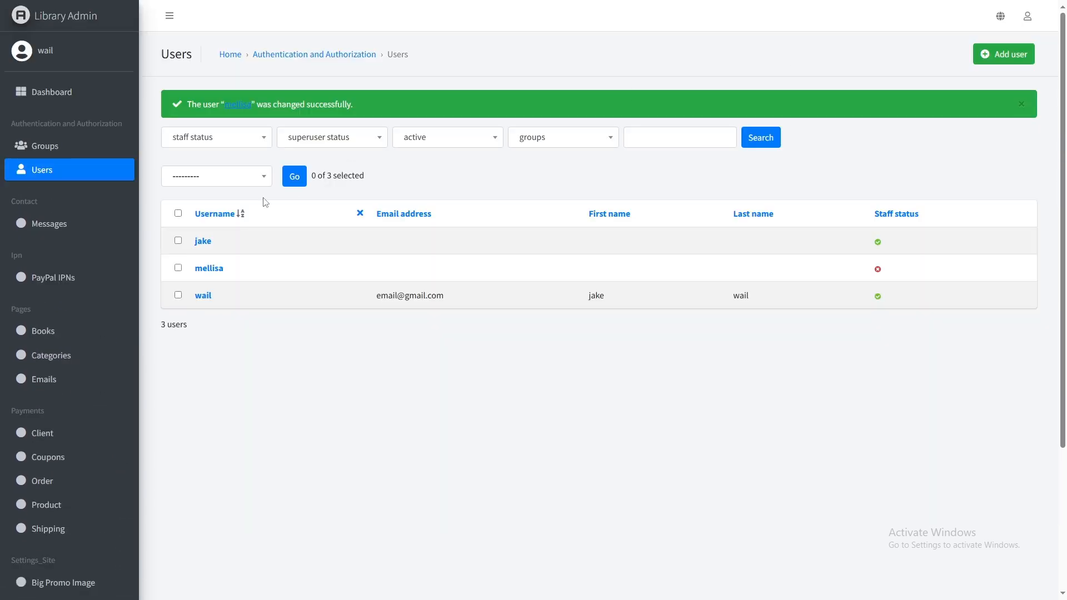
- Open the top-listed user and remove all their individually chosen permissions
click(203, 241)
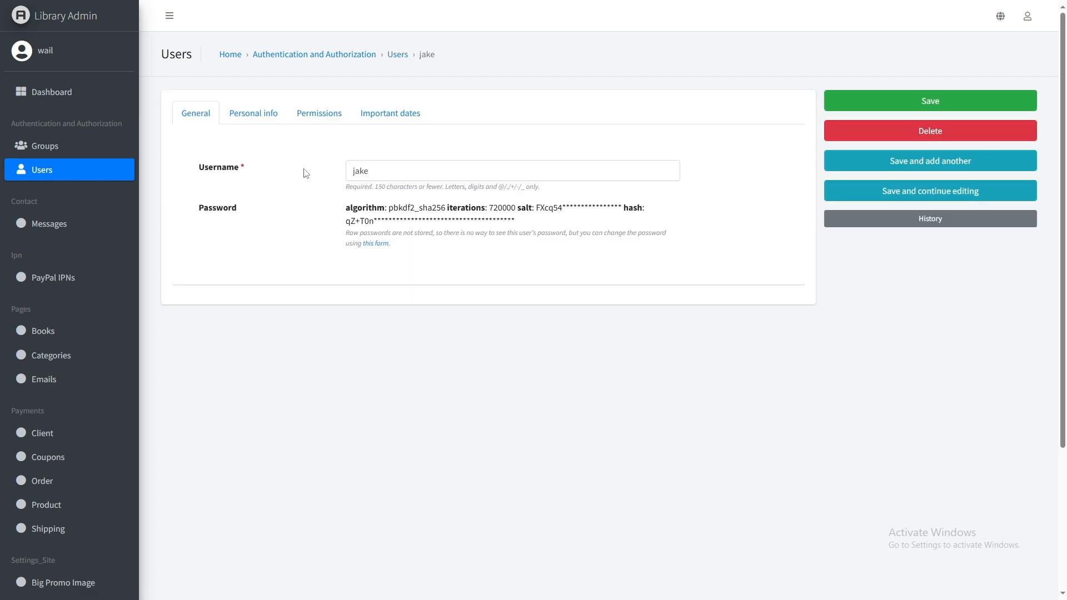
click(267, 115)
click(325, 118)
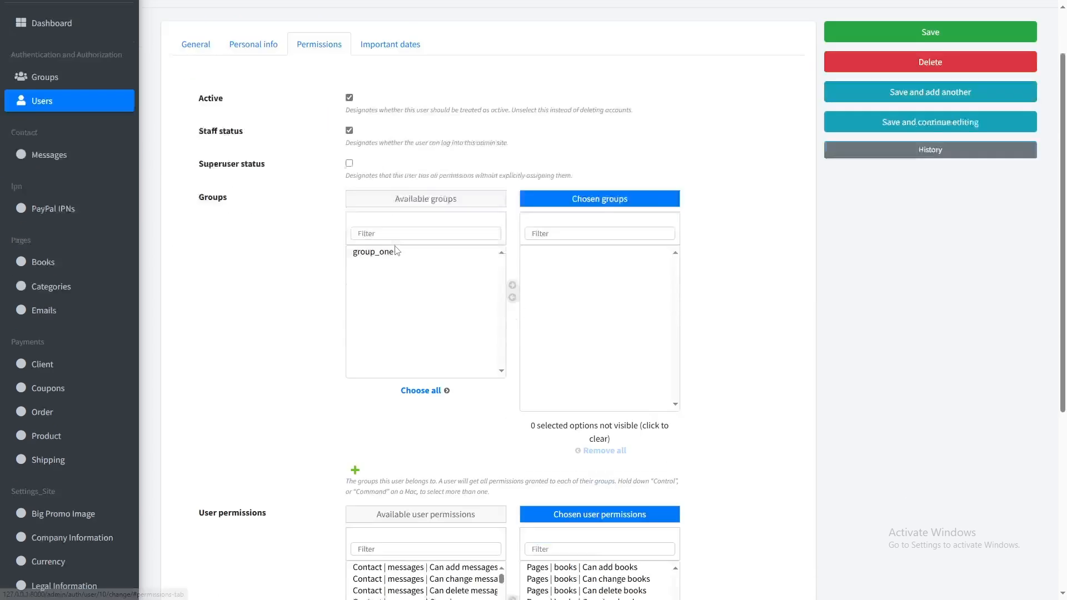
scroll(566, 310, down, 5)
drag(571, 409, 571, 276)
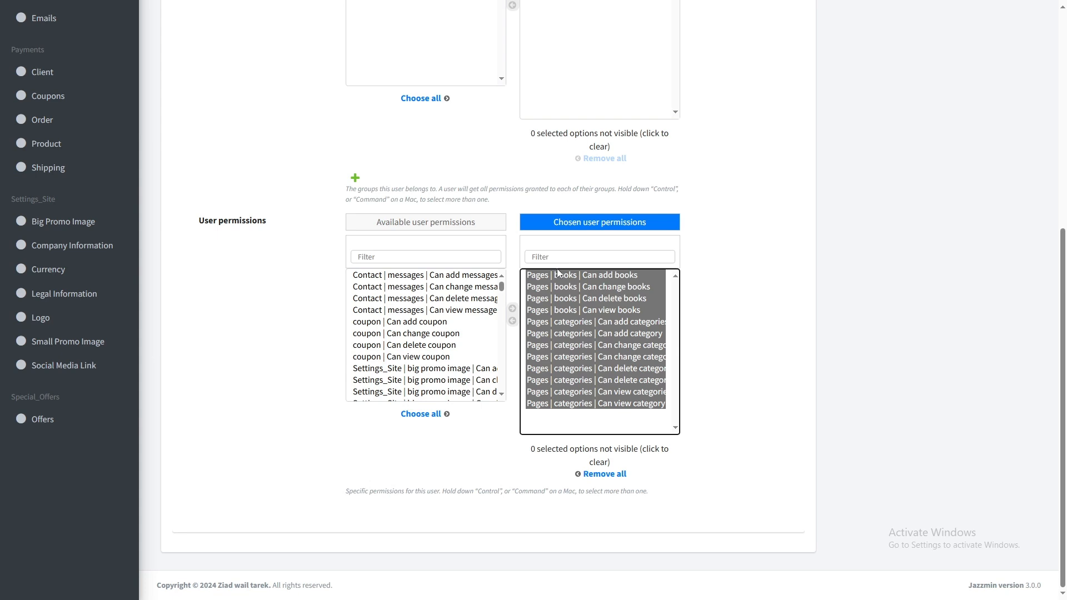
click(597, 474)
- Move group_one into that user's chosen groups and save
scroll(426, 288, up, 3)
scroll(426, 287, up, 2)
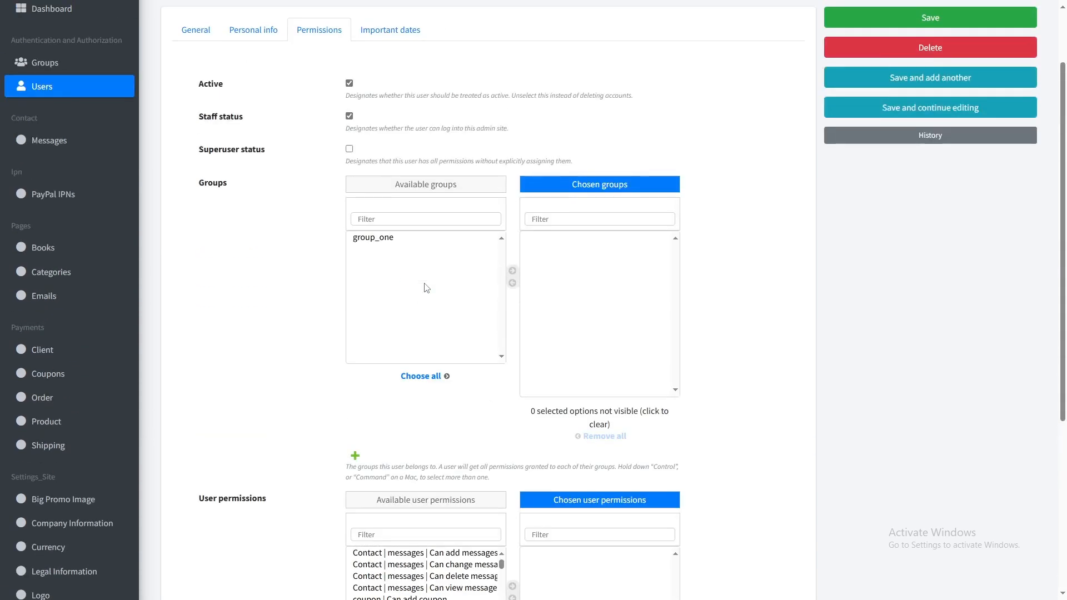
click(388, 238)
click(513, 272)
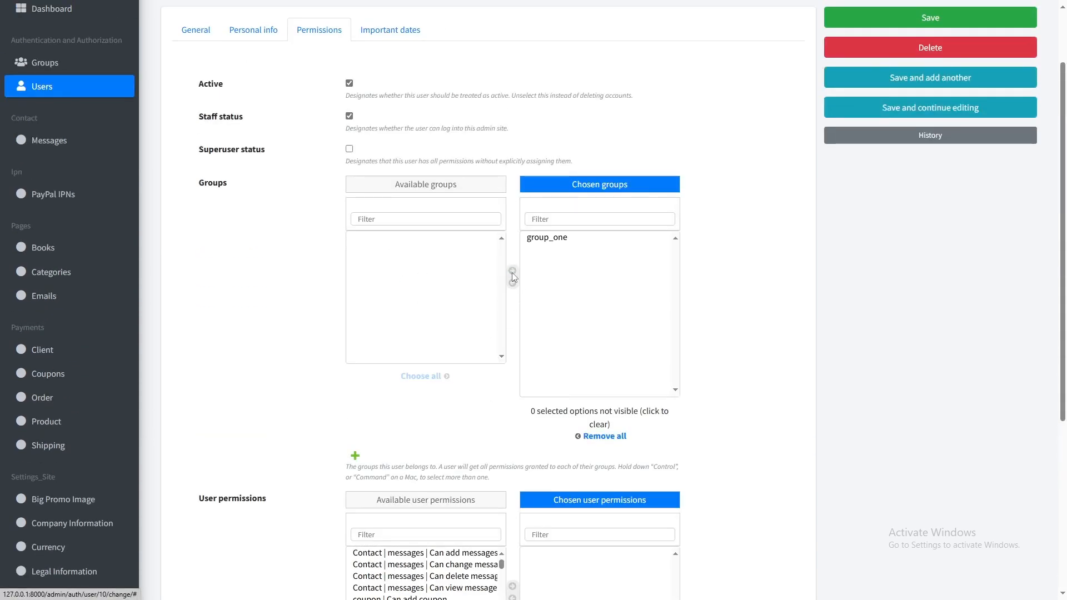
click(864, 19)
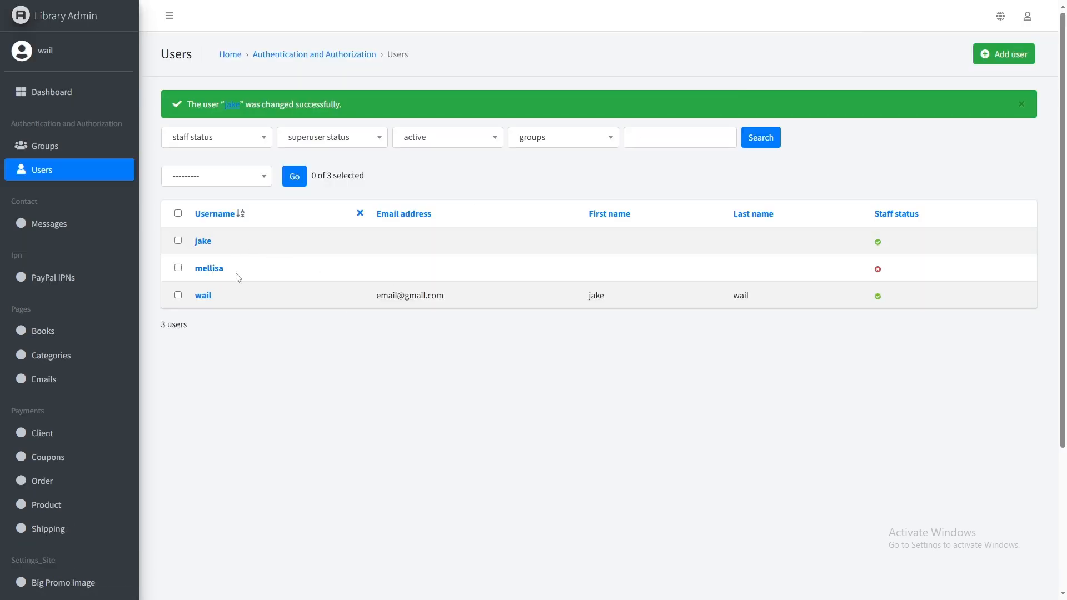
- Give the test user staff status and save the account
click(208, 269)
click(278, 113)
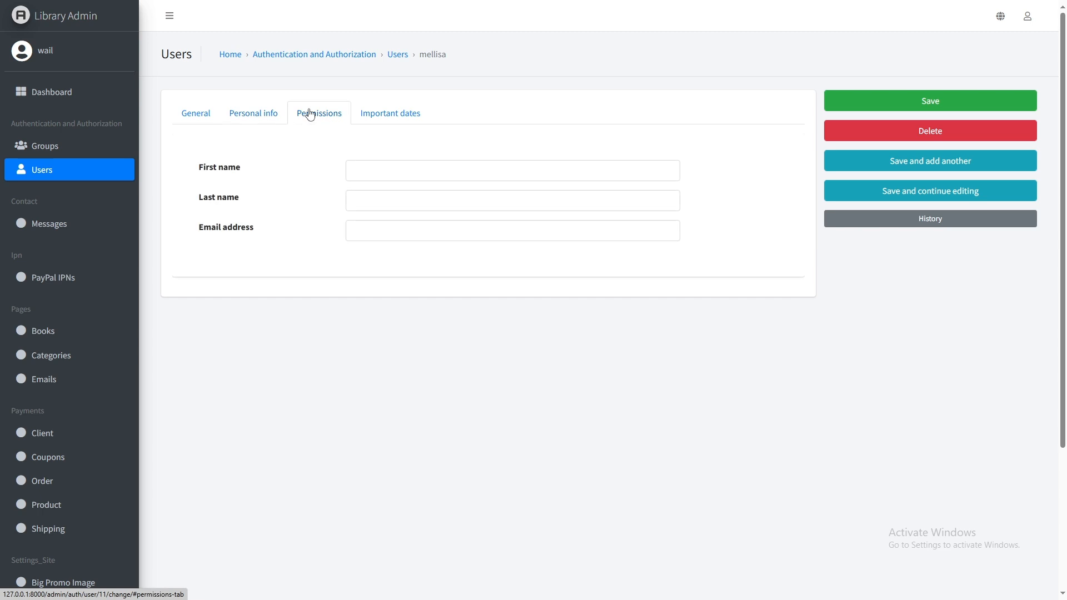
click(309, 113)
click(349, 199)
click(930, 101)
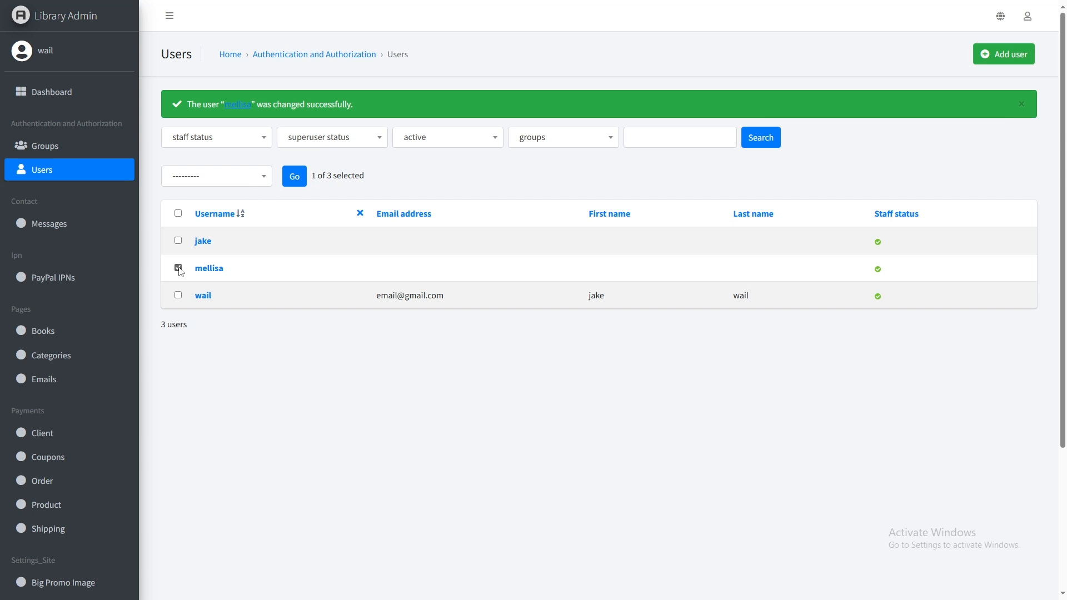
- Delete the test user with the 'Delete selected users' action and confirm
click(226, 184)
click(231, 240)
click(296, 176)
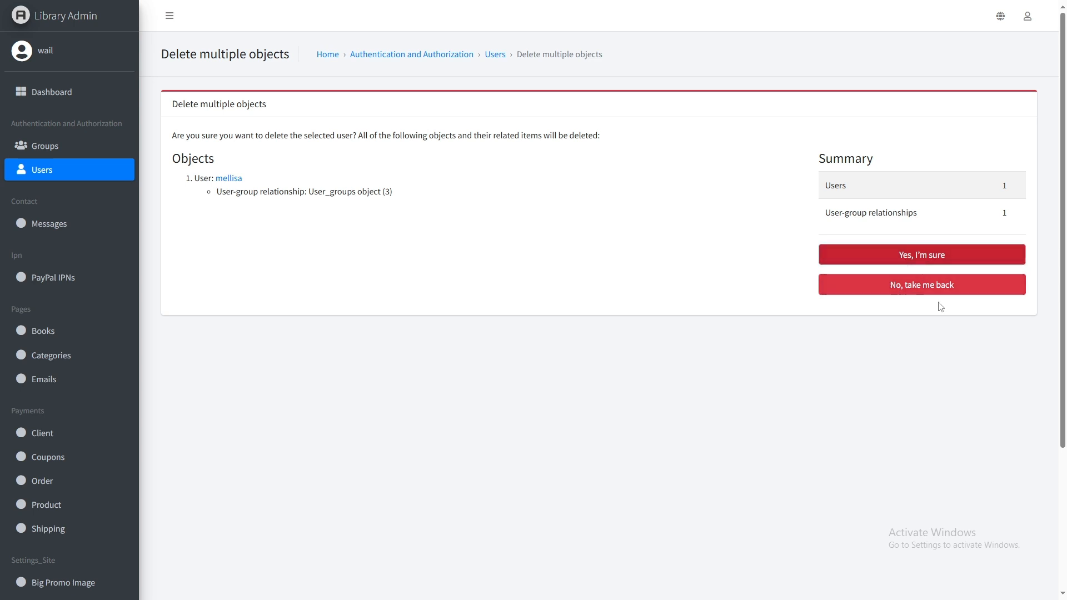
click(940, 262)
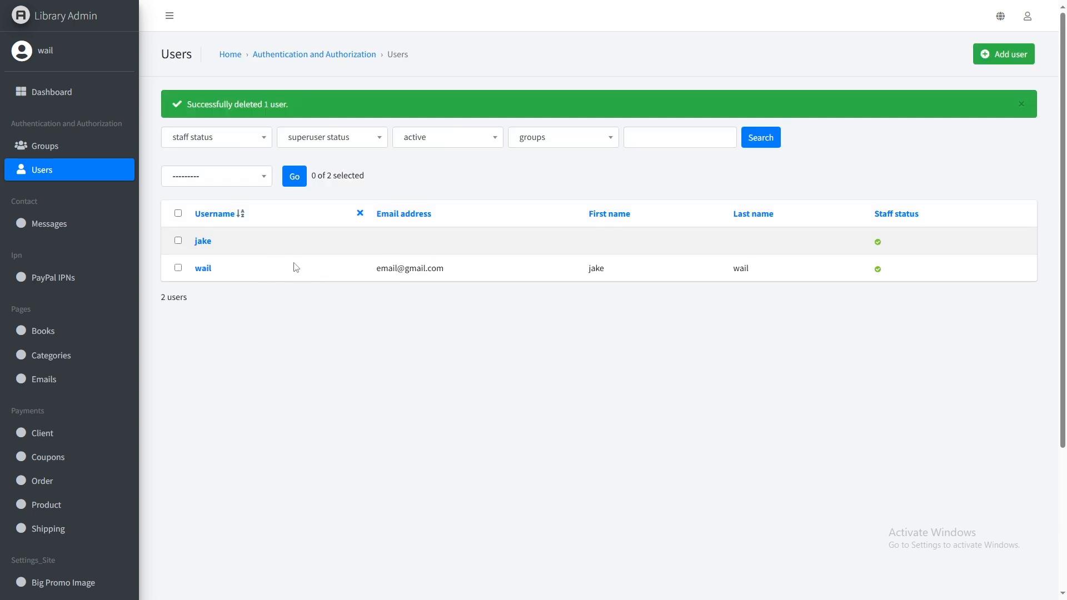
- Remove staff status from the top-listed user and save the account
click(240, 138)
click(240, 138)
click(203, 242)
click(262, 115)
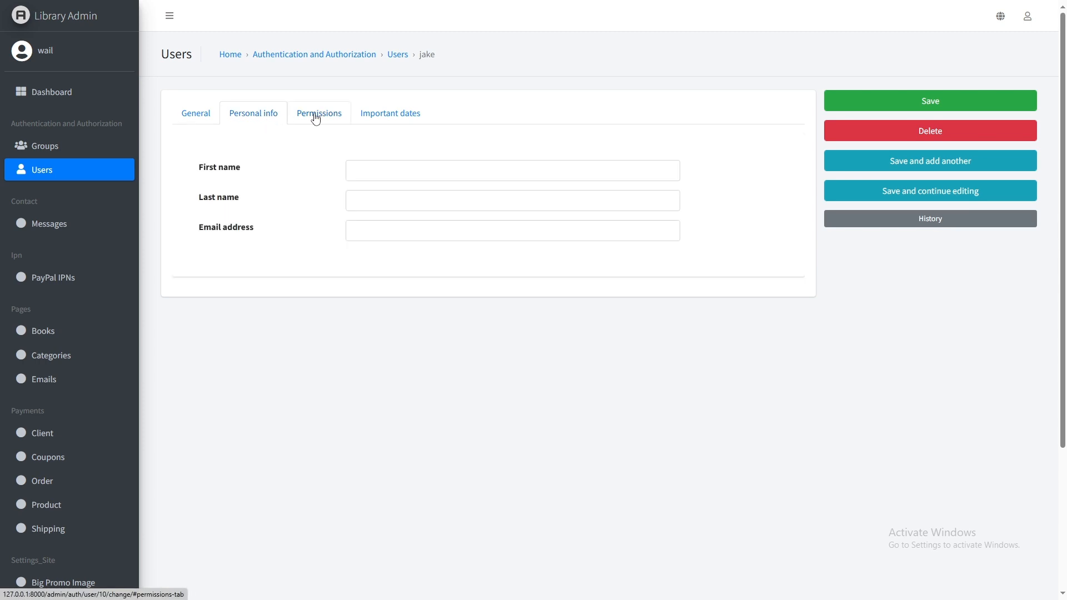
click(316, 119)
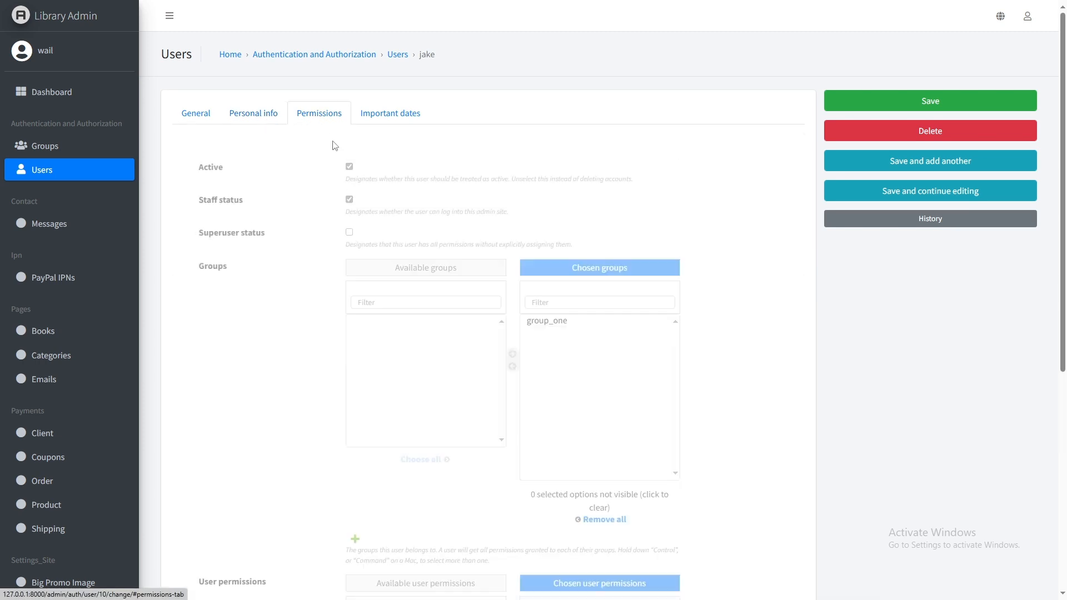
click(940, 100)
- Filter the users list by staff status Yes, then switch the filter to No
click(228, 142)
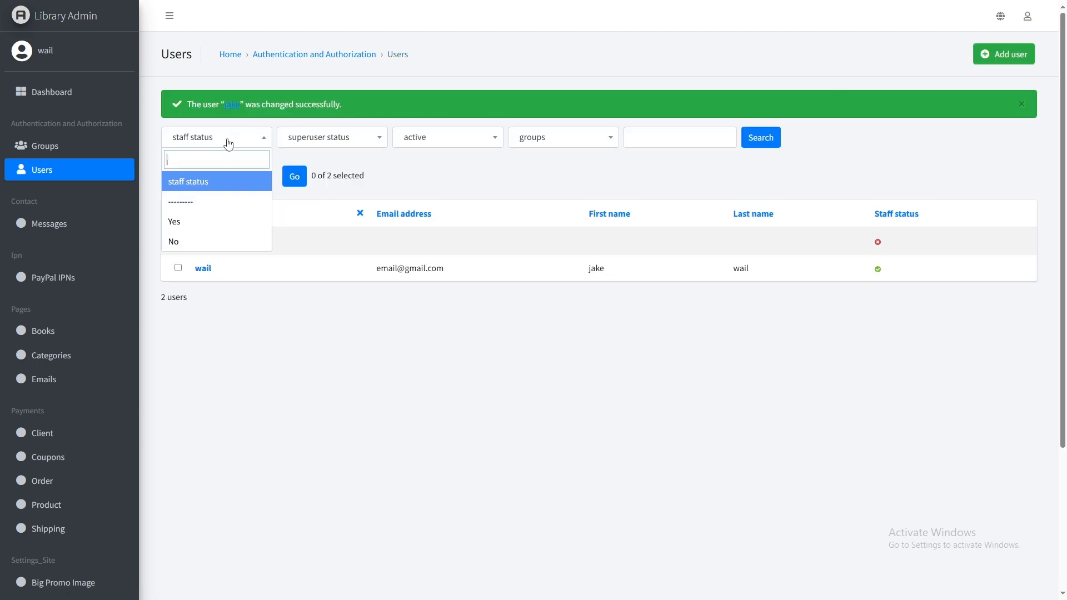
click(227, 221)
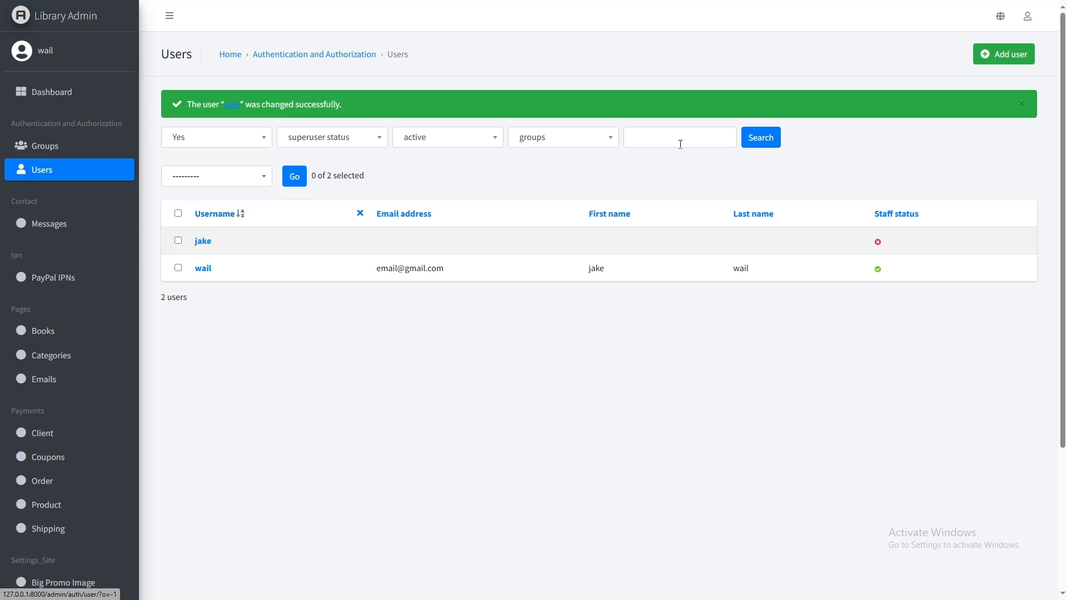
click(760, 136)
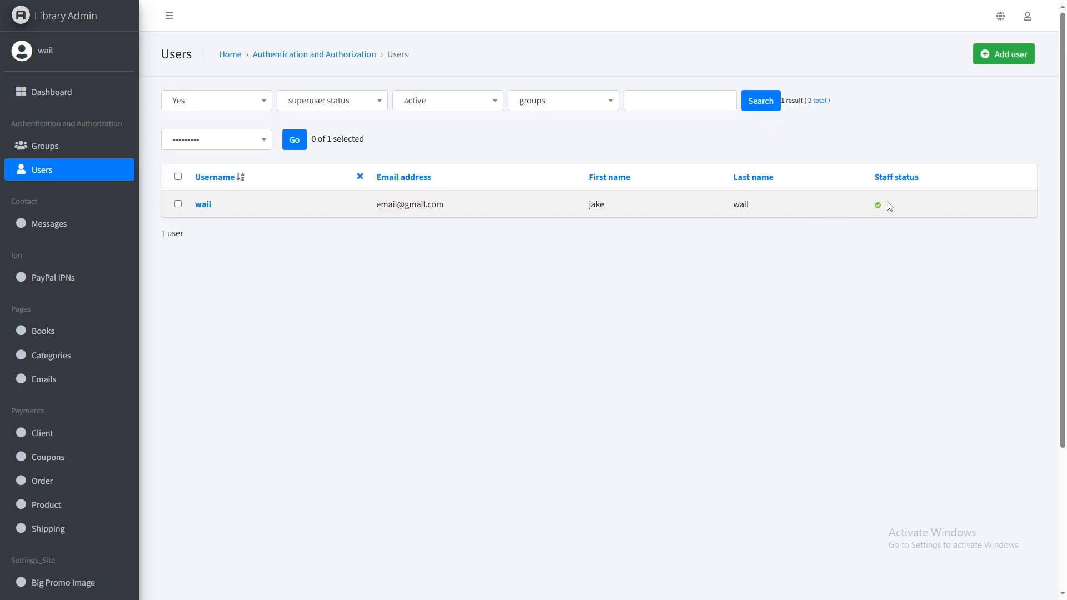
click(250, 102)
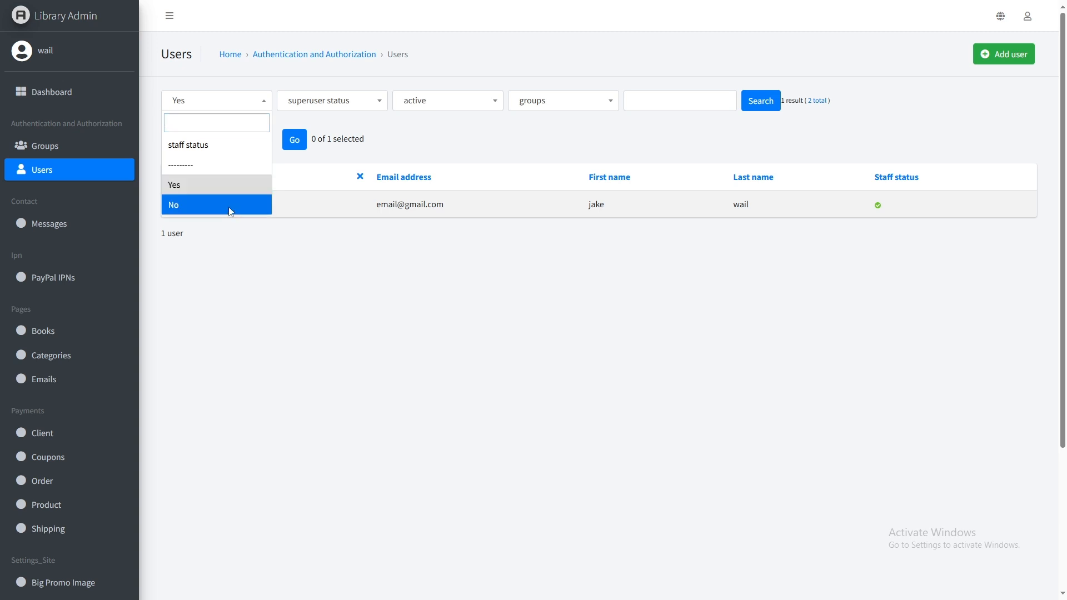
click(231, 205)
click(761, 107)
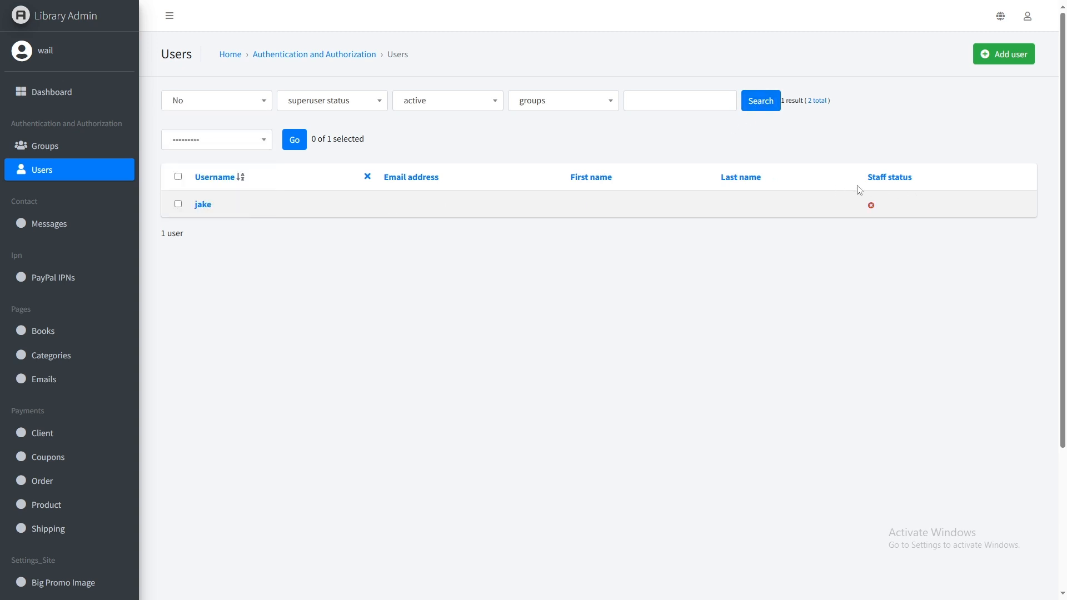